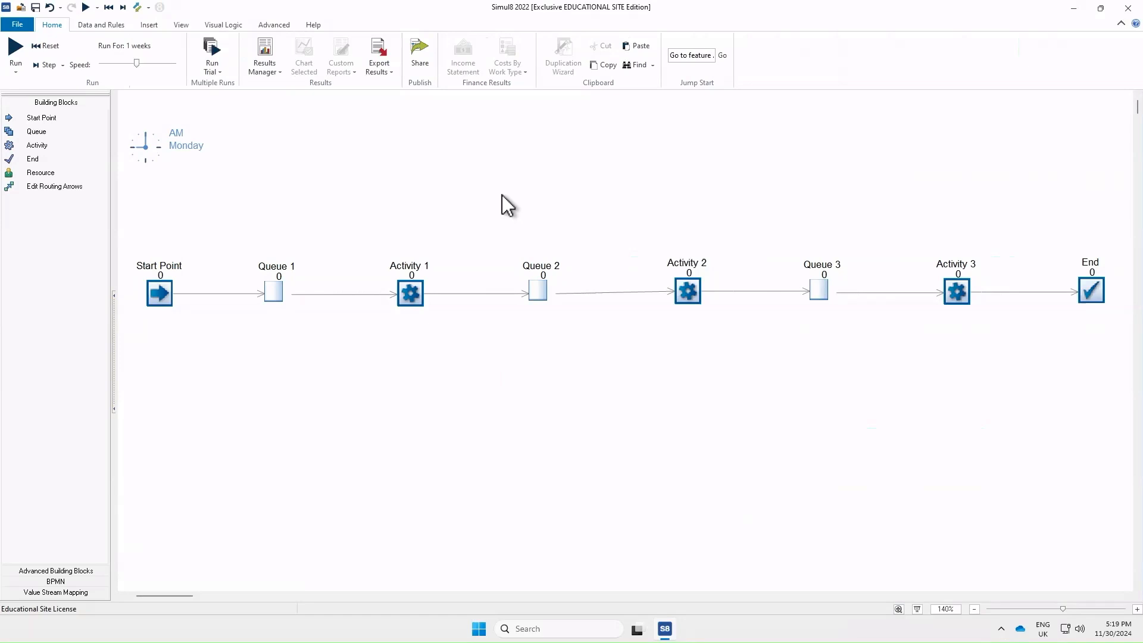
# Duplicate Queue 2 and Activity 2 as a parallel branch below, between Activity 1 and Queue 3
pyautogui.moveTo(502, 191); pyautogui.dragTo(723, 342)
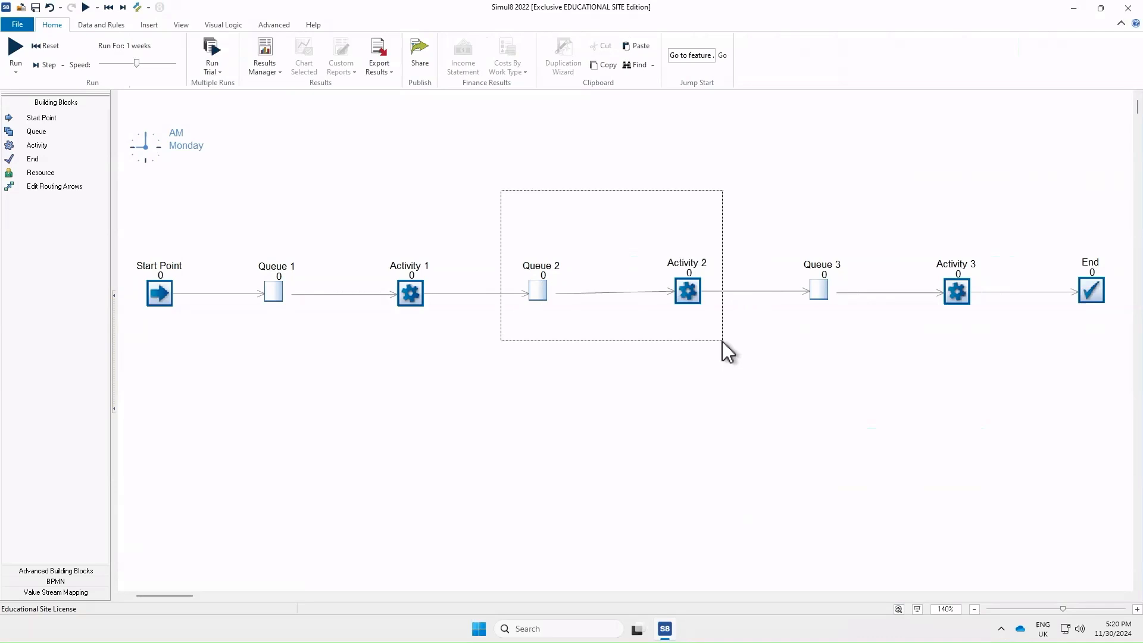
pyautogui.moveTo(723, 342); pyautogui.dragTo(723, 341)
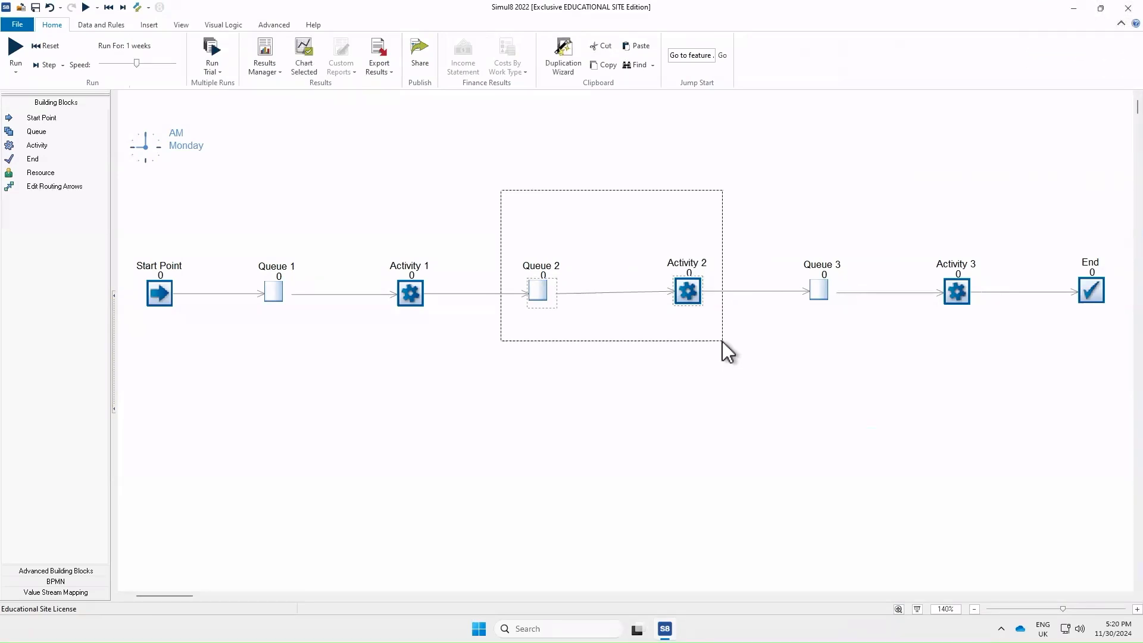
pyautogui.moveTo(538, 292); pyautogui.dragTo(548, 390)
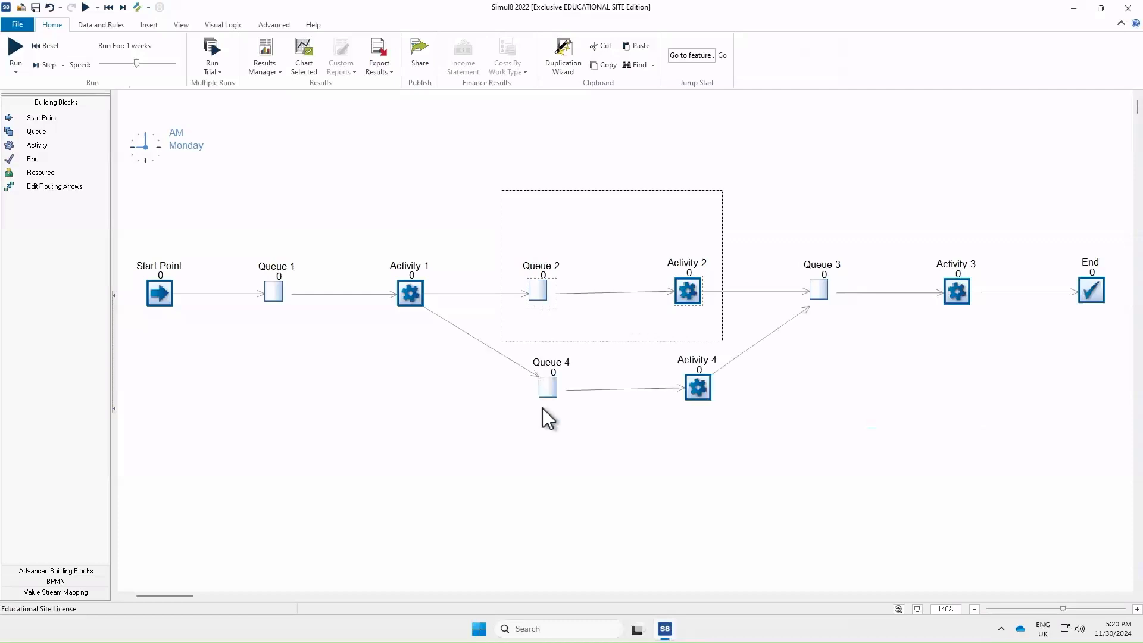
pyautogui.click(813, 485)
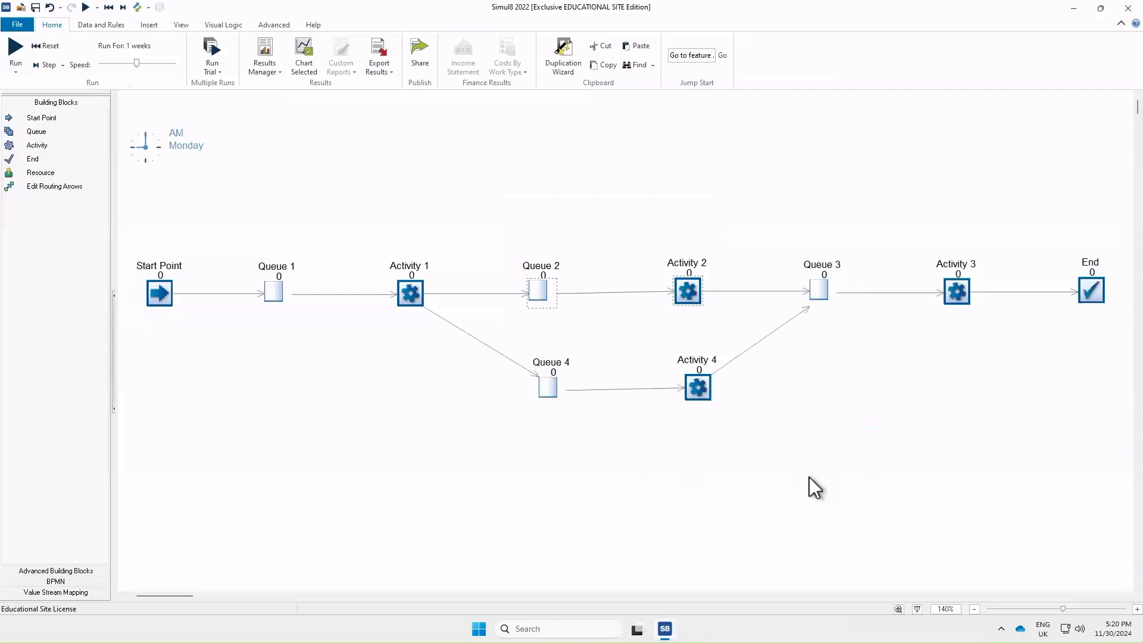
# Move the new Queue 4 and Activity 4 branch slightly lower on the canvas
pyautogui.moveTo(787, 480); pyautogui.dragTo(480, 335)
pyautogui.moveTo(556, 389); pyautogui.dragTo(544, 422)
pyautogui.click(842, 427)
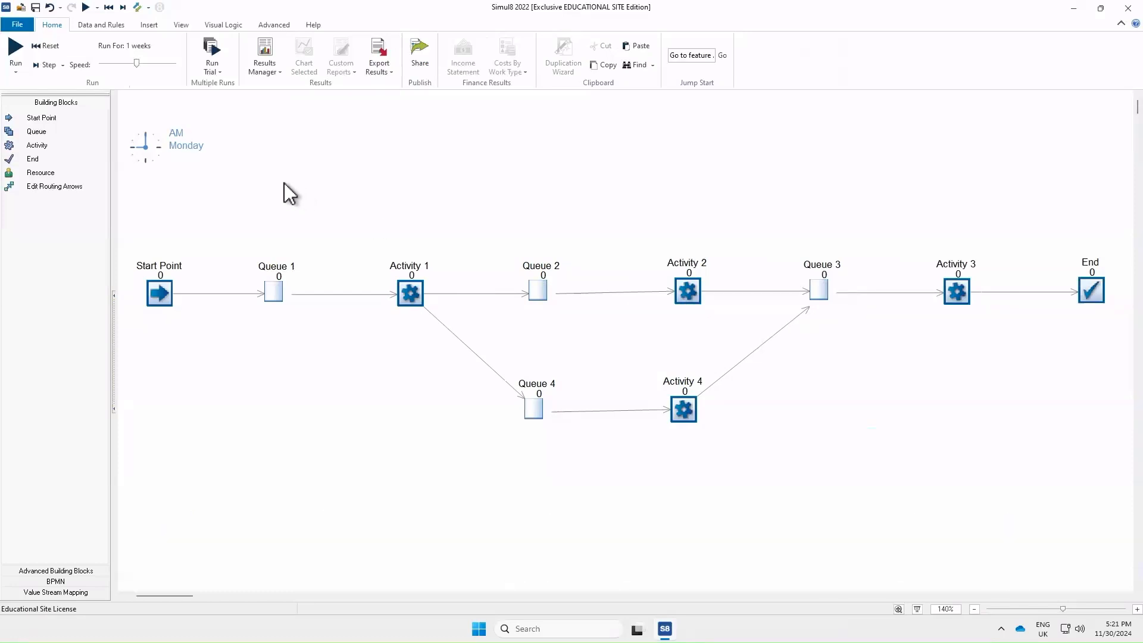
# Create a new number label named Route_to_take
pyautogui.click(96, 24)
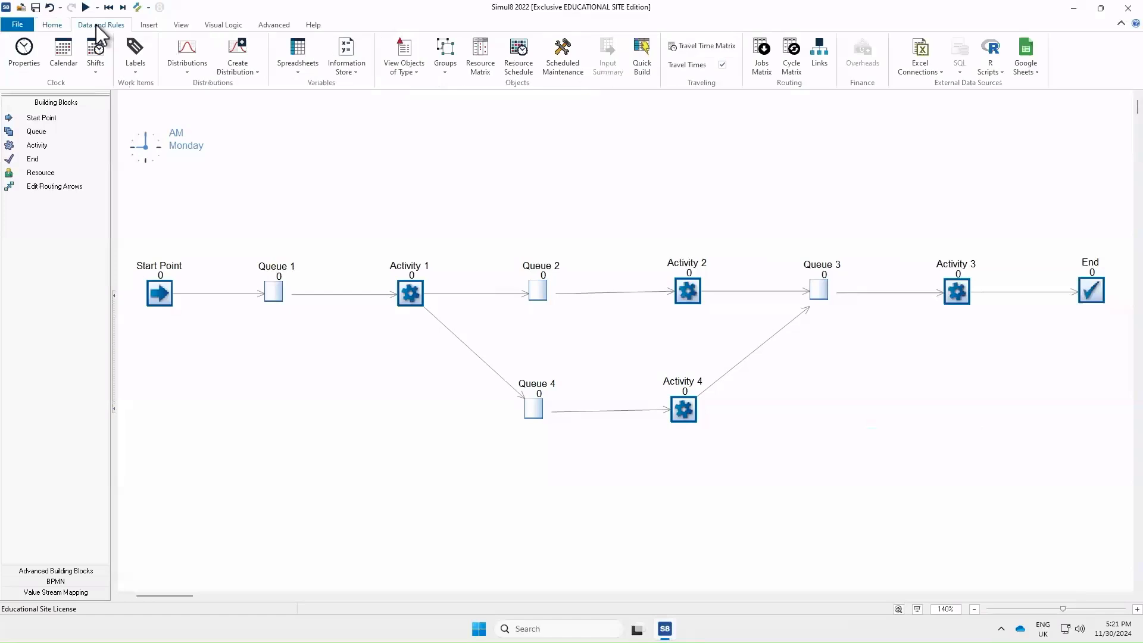
pyautogui.click(135, 55)
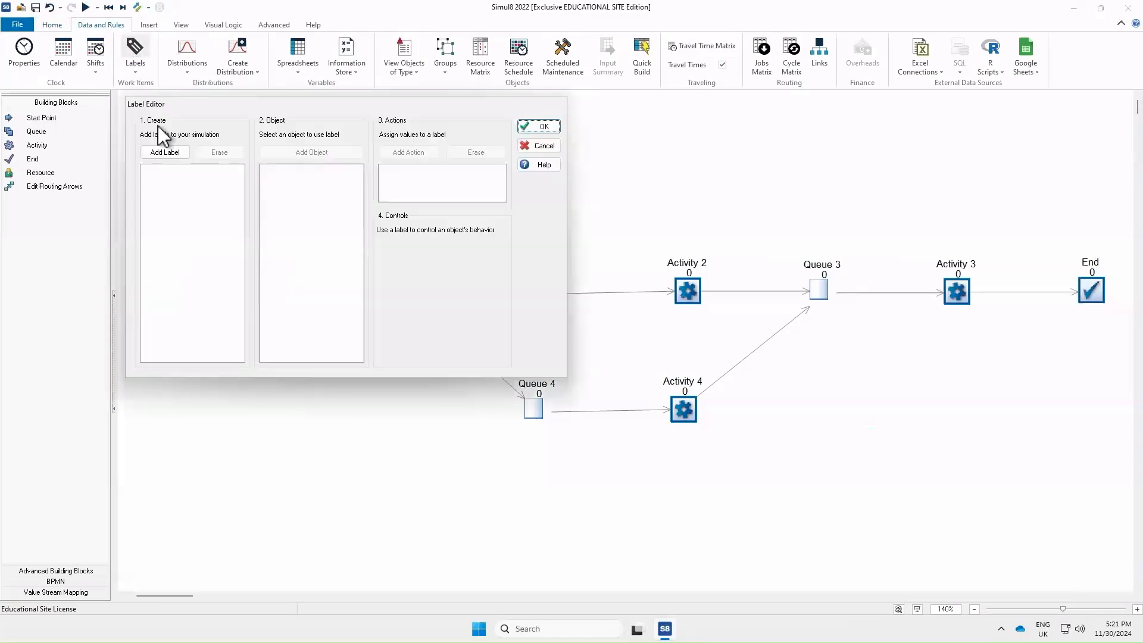
pyautogui.click(170, 152)
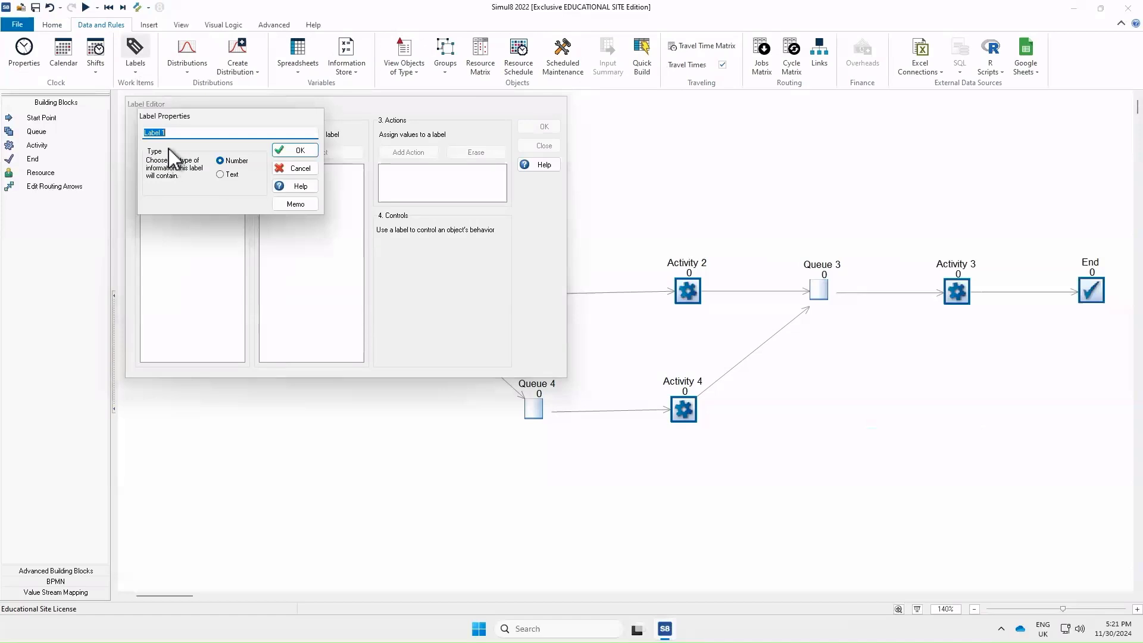
pyautogui.write('Route_to_take')
pyautogui.click(285, 152)
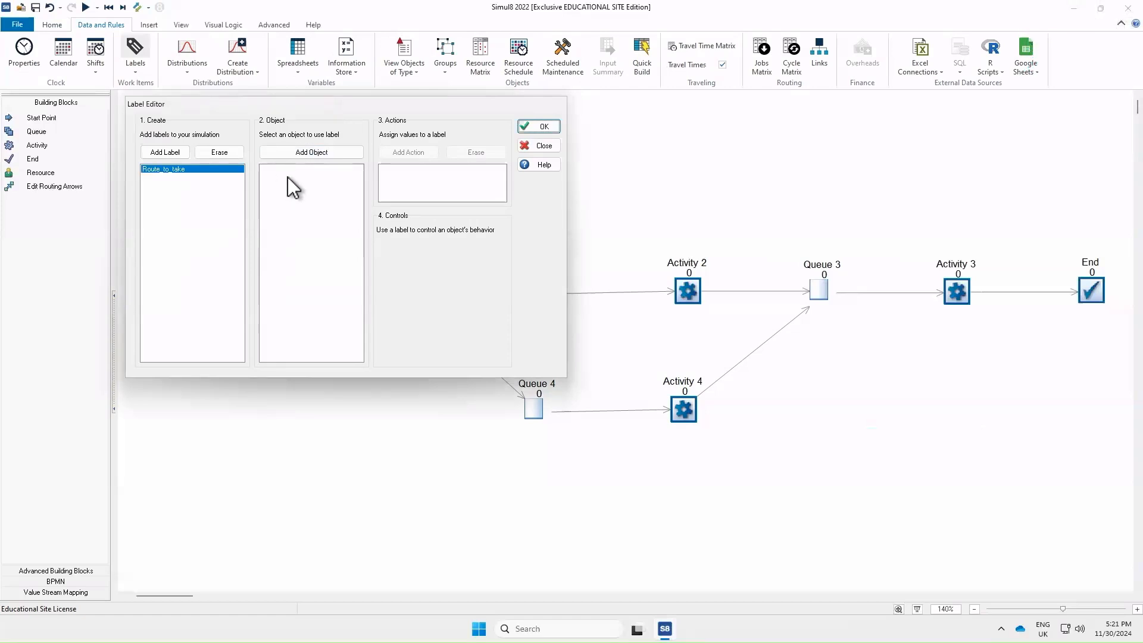
# Add Activity 1 as an object using the label and set it to route out by label
pyautogui.click(298, 153)
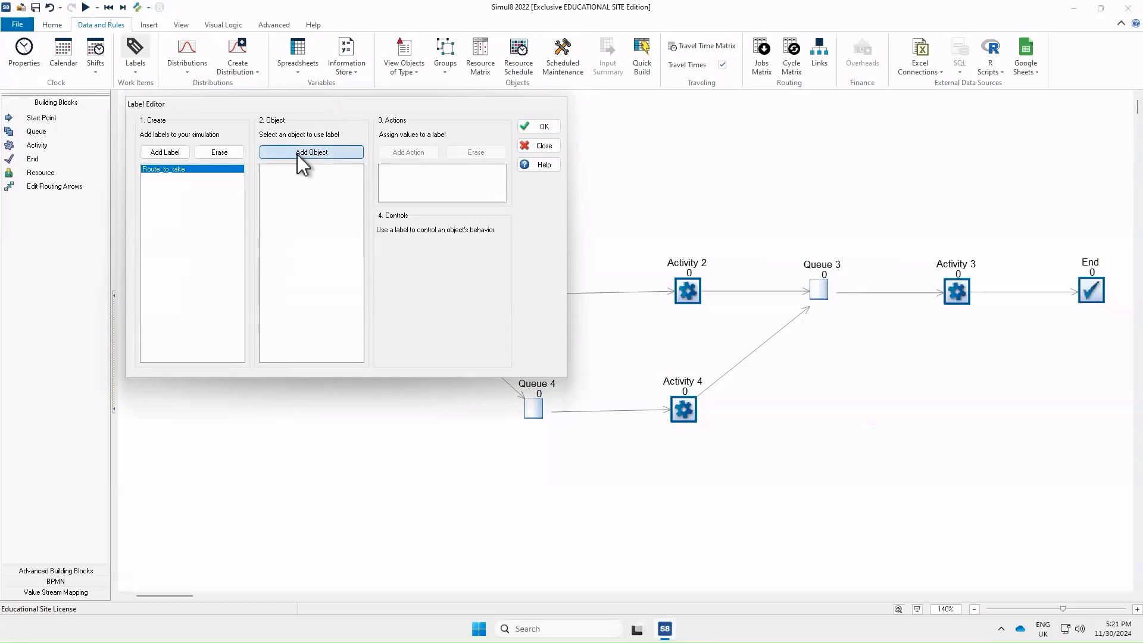
pyautogui.click(166, 131)
pyautogui.click(481, 135)
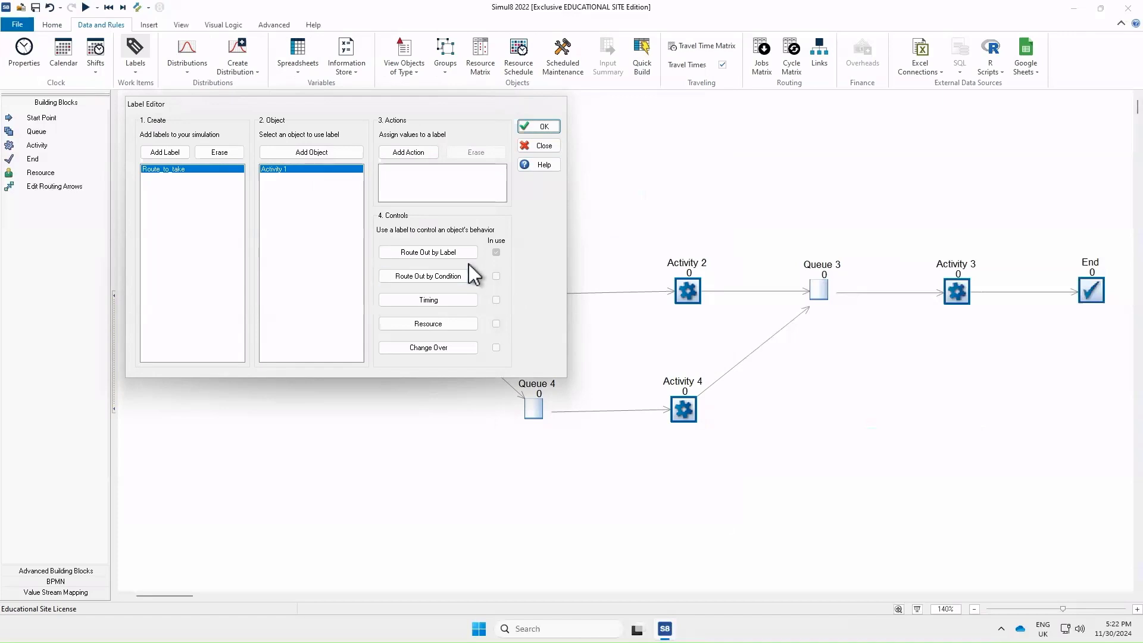
pyautogui.click(448, 252)
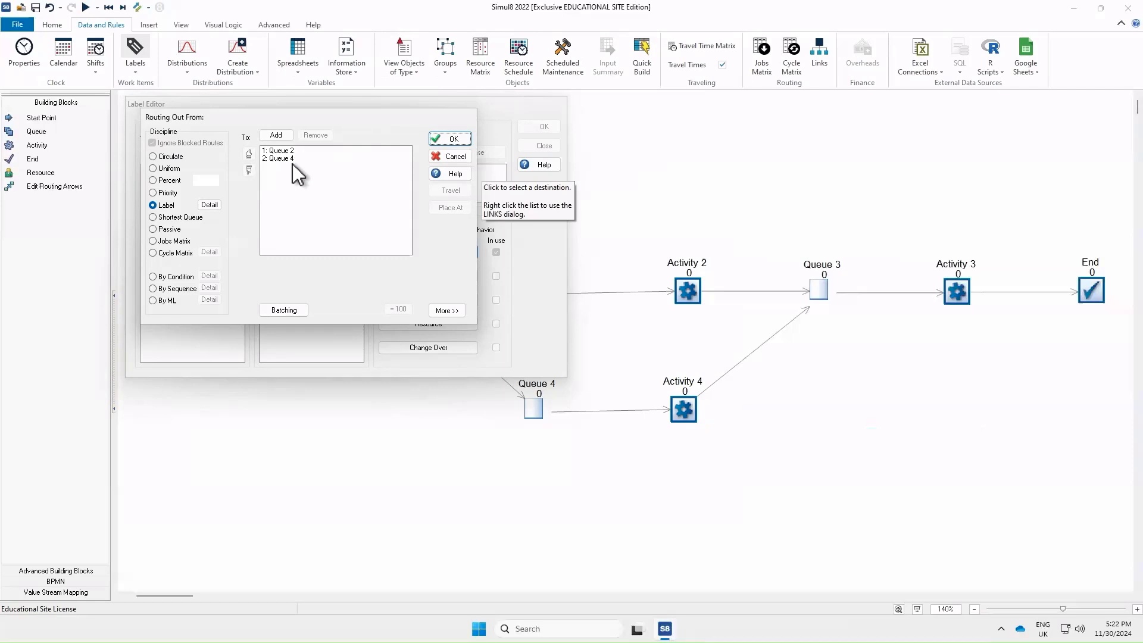
# In Activity 1's On Work Complete visual logic, insert a SET line with Route_to_take as the information
pyautogui.click(446, 310)
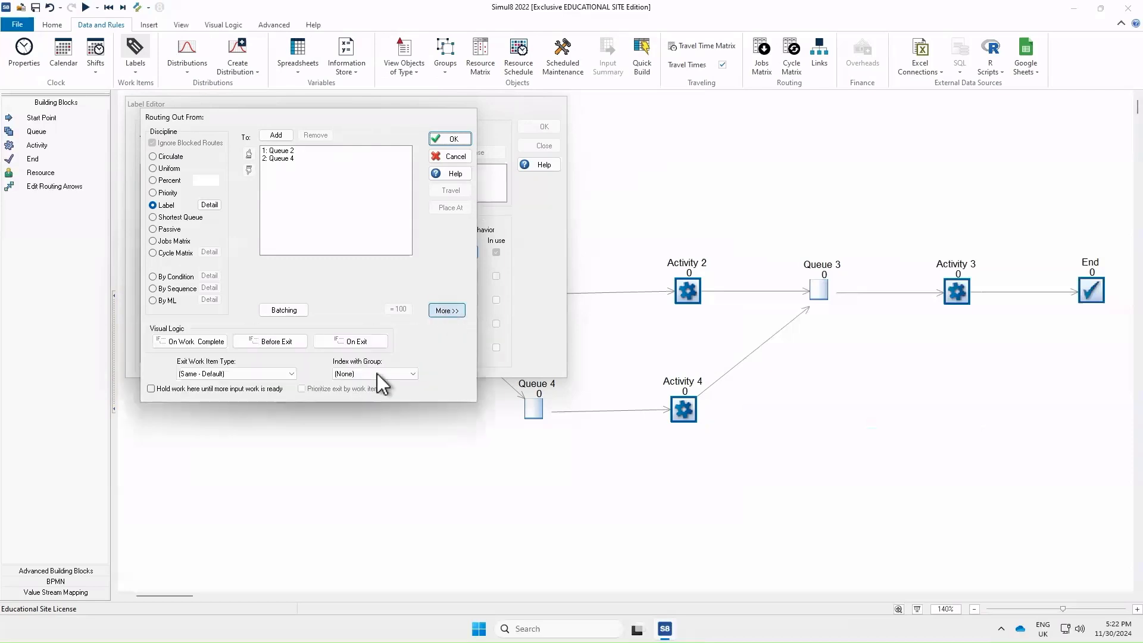
pyautogui.click(205, 341)
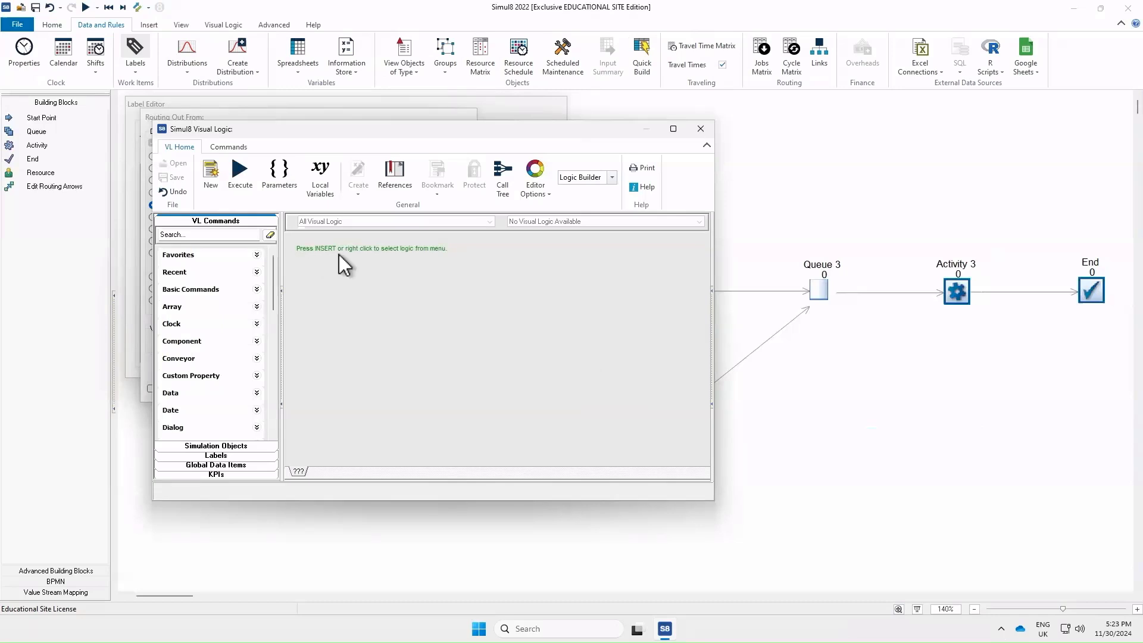
pyautogui.rightClick(413, 259)
pyautogui.moveTo(351, 221)
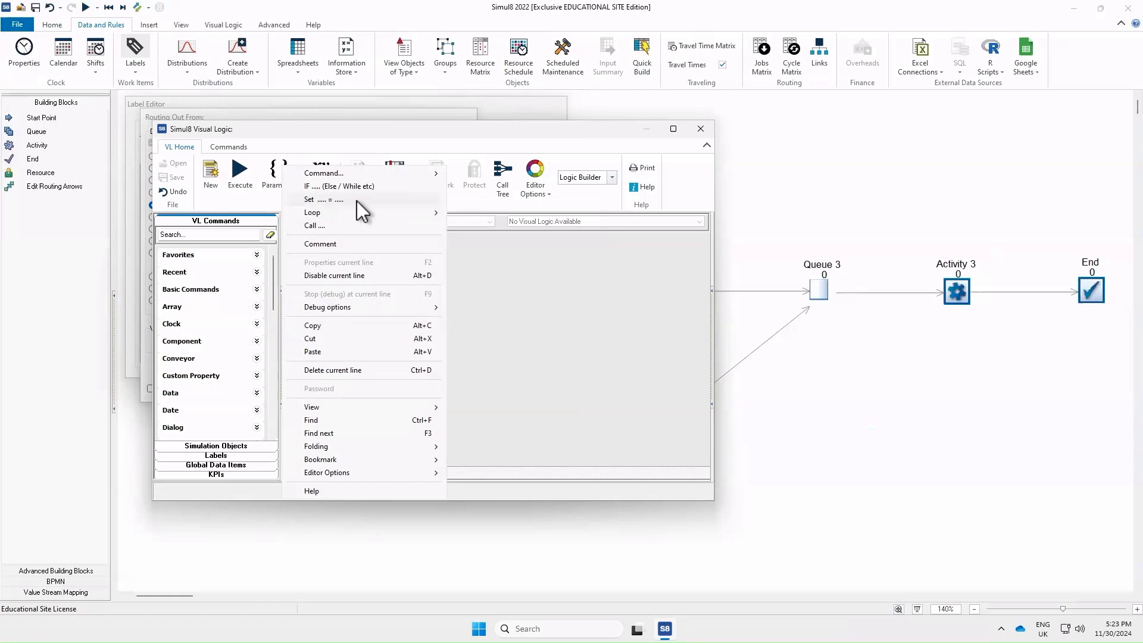
pyautogui.click(356, 200)
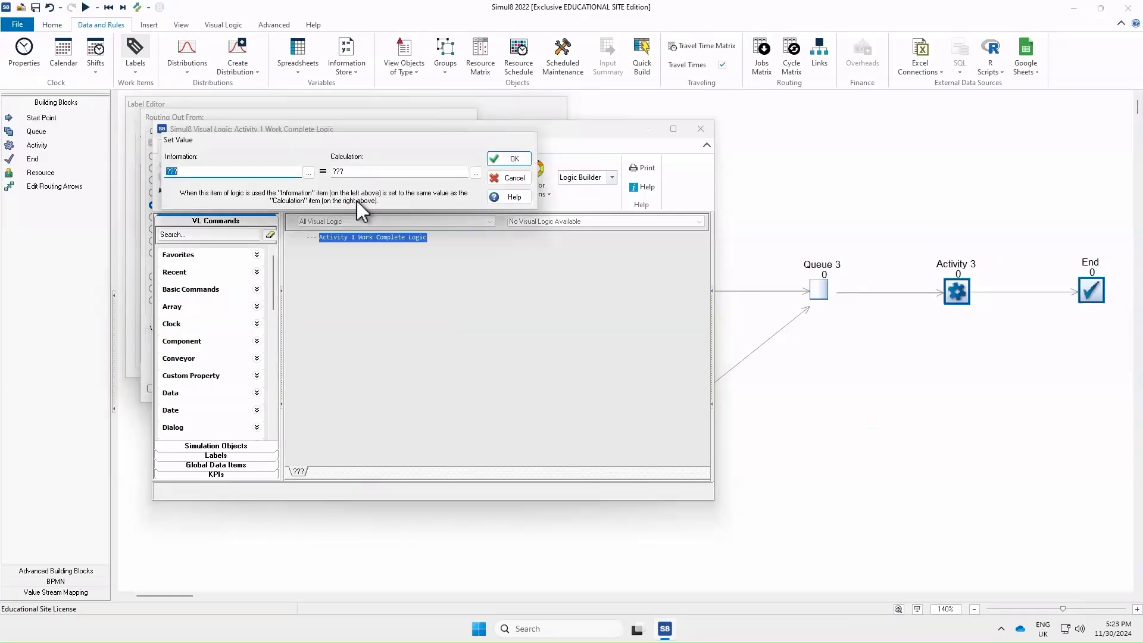
pyautogui.click(308, 172)
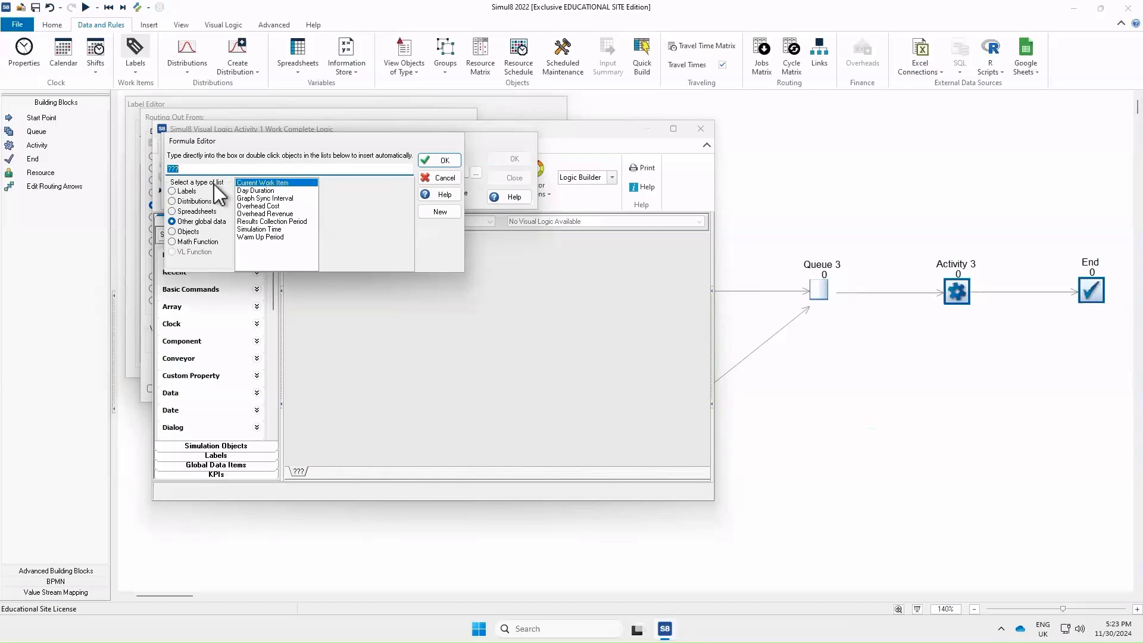
pyautogui.click(172, 192)
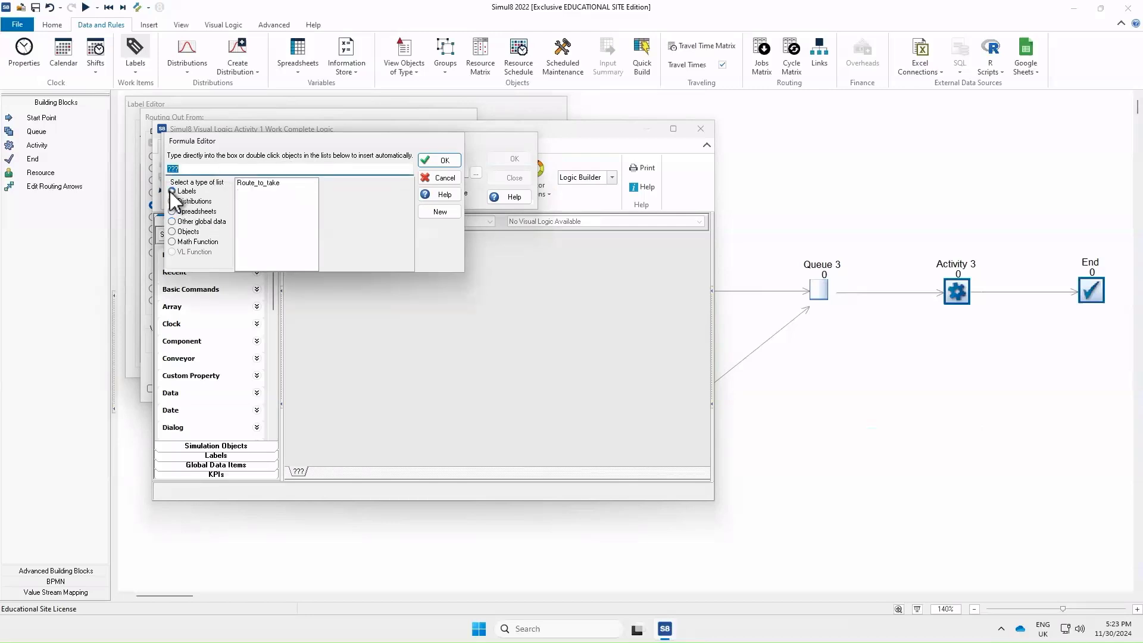
pyautogui.doubleClick(263, 184)
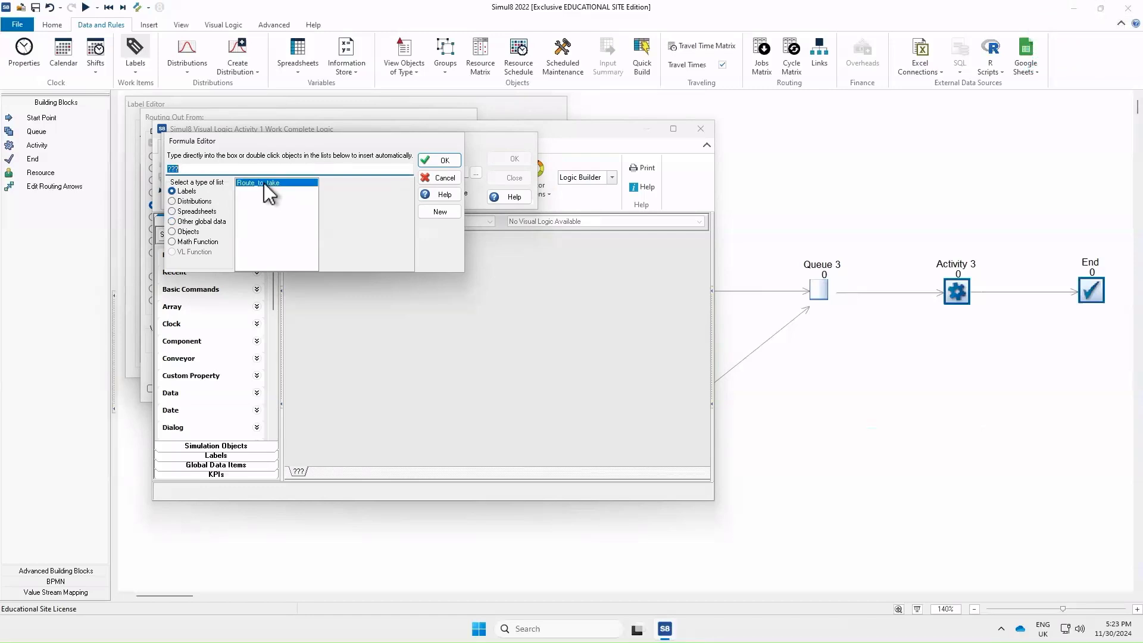
pyautogui.click(434, 159)
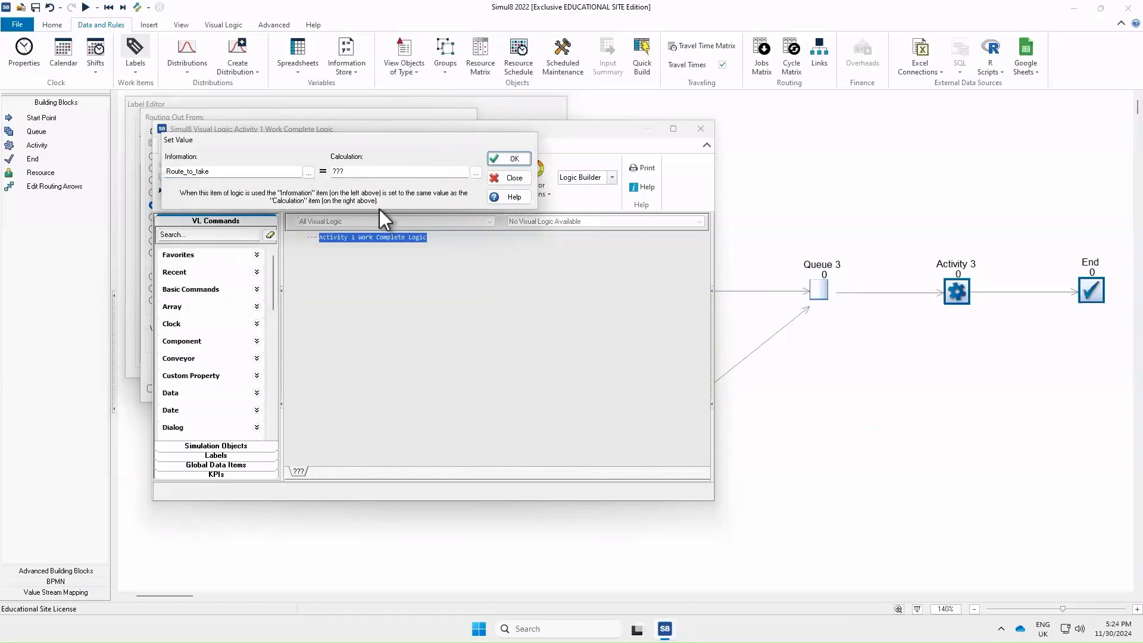
# Set the calculation to 1 so the line reads SET Route_to_take = 1
pyautogui.click(352, 171)
pyautogui.press('BackSpace')
pyautogui.press('BackSpace')
pyautogui.press('BackSpace')
pyautogui.write('1')
pyautogui.click(503, 160)
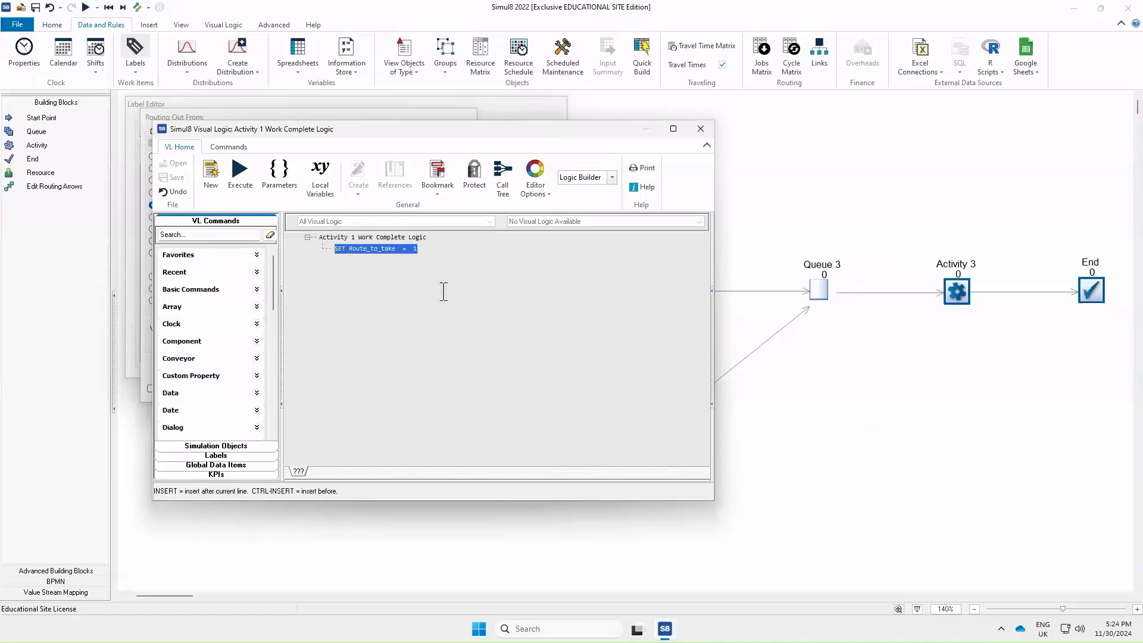
# Insert an IF block below using Queue 3's Count Contents as the tested value
pyautogui.rightClick(395, 267)
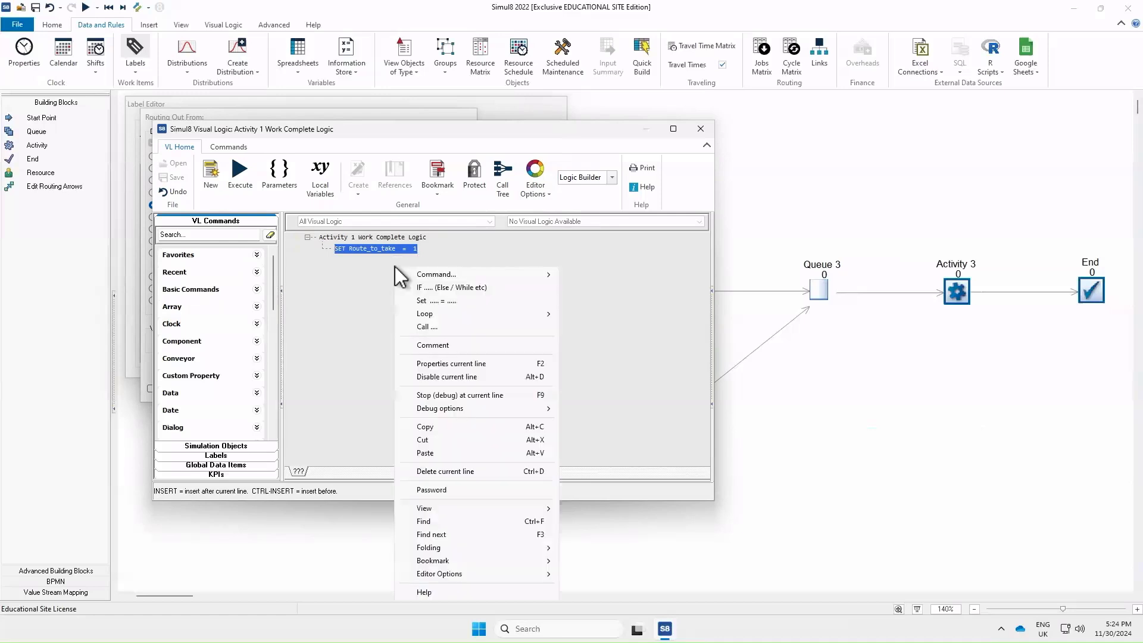
pyautogui.click(459, 288)
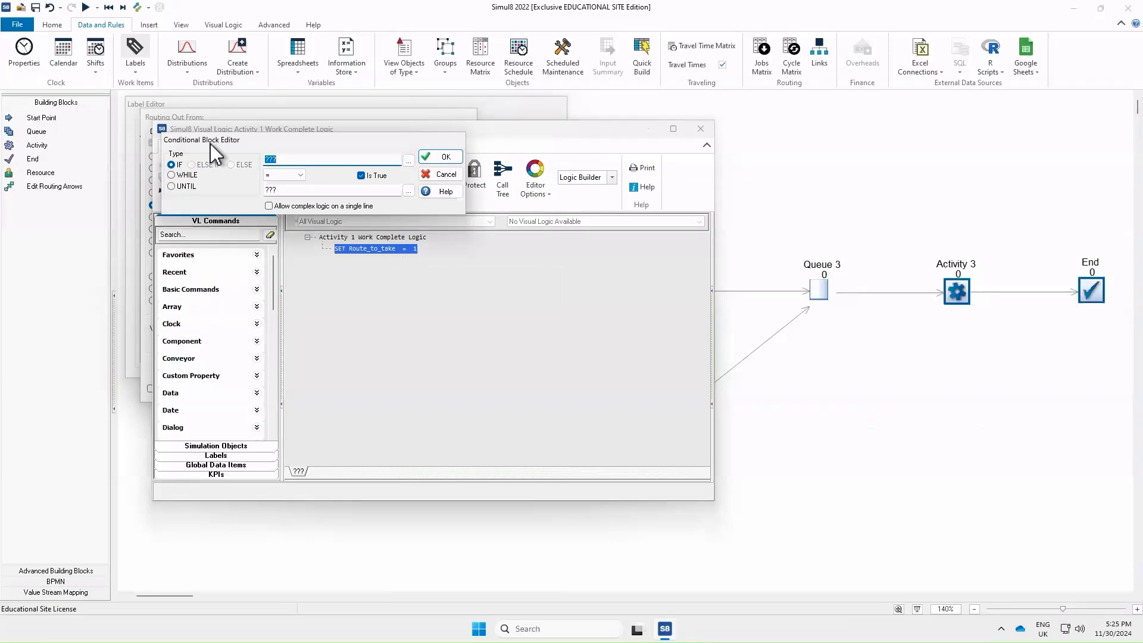
pyautogui.click(410, 161)
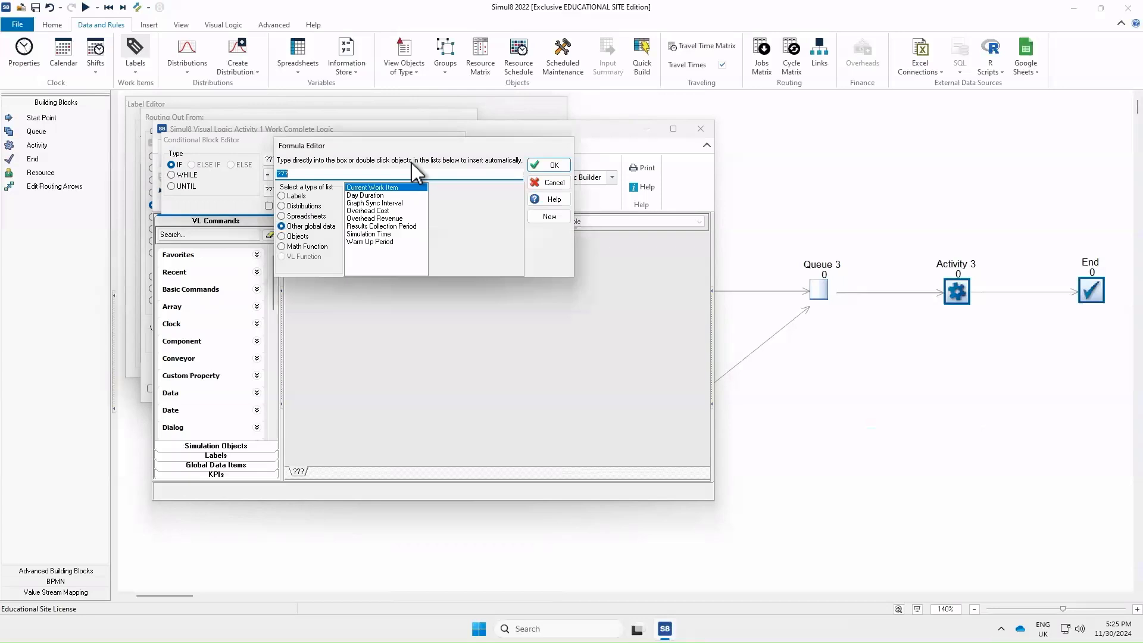
pyautogui.click(297, 237)
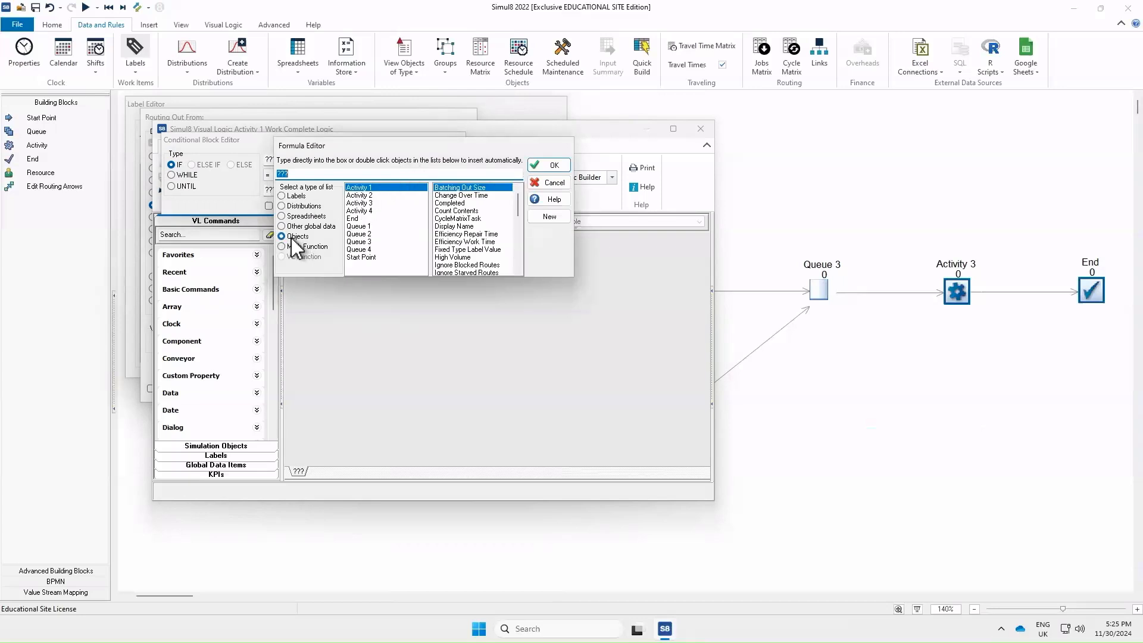
pyautogui.click(370, 243)
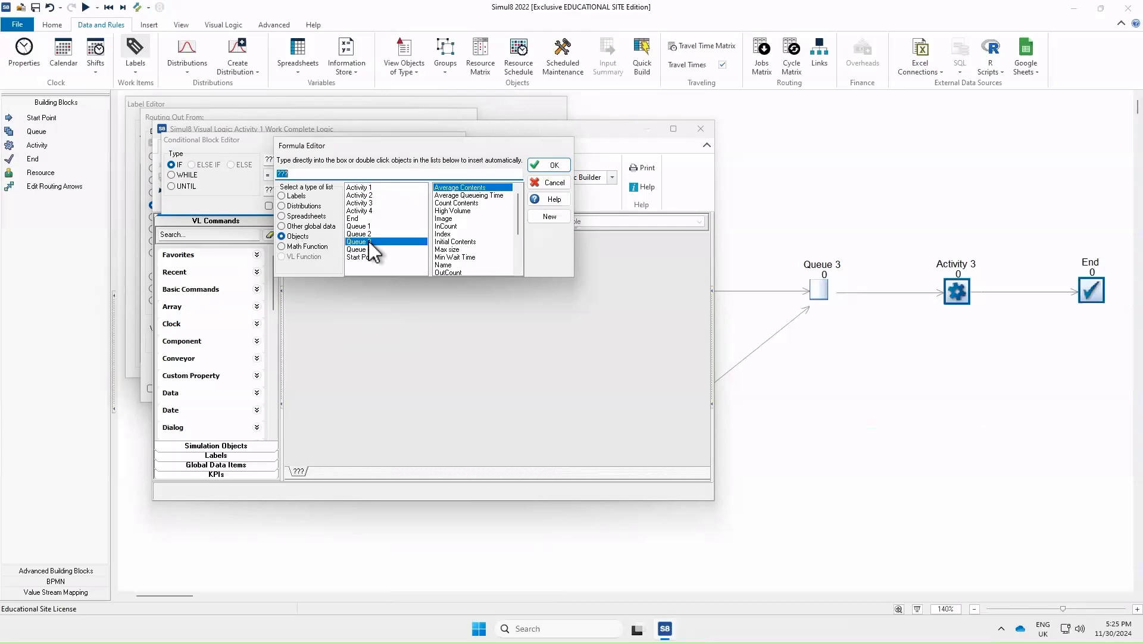
pyautogui.click(458, 204)
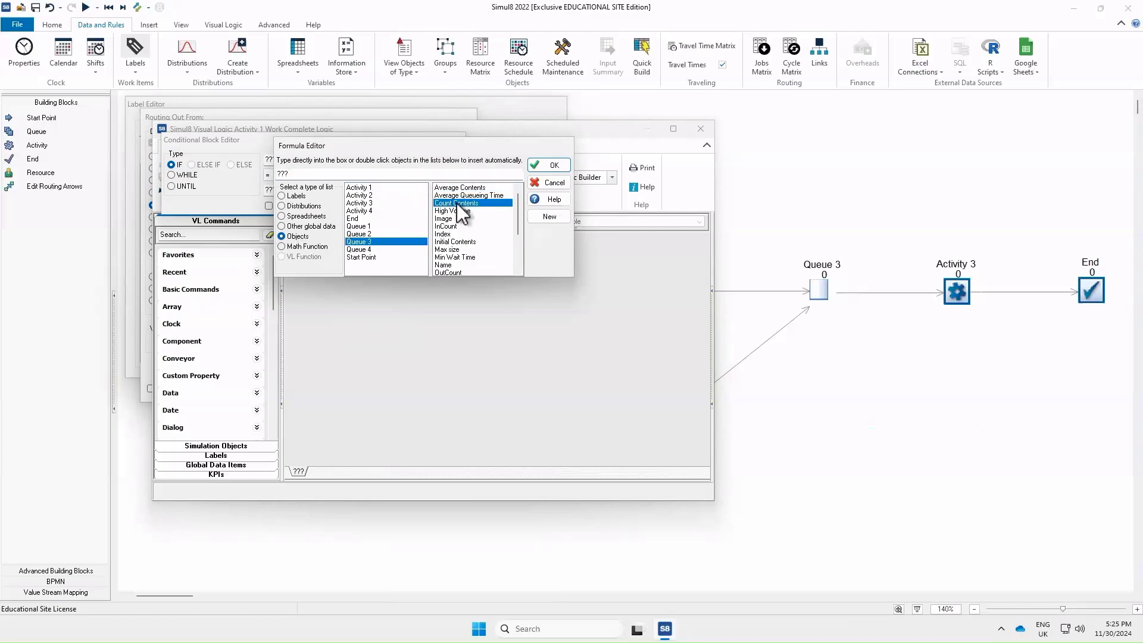
pyautogui.doubleClick(457, 203)
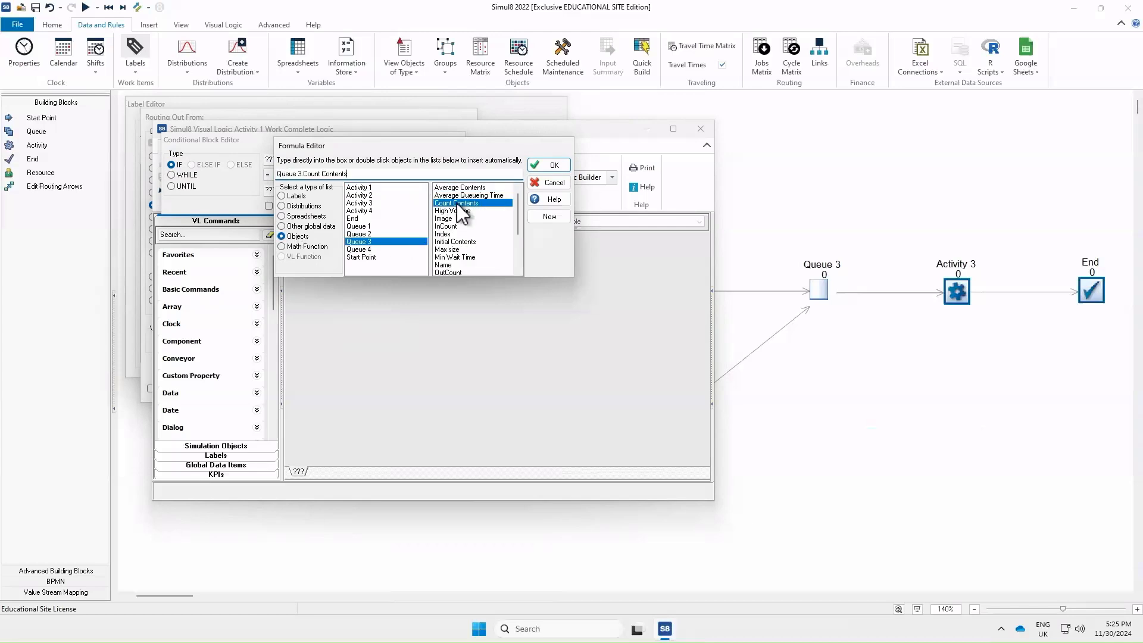
pyautogui.click(546, 165)
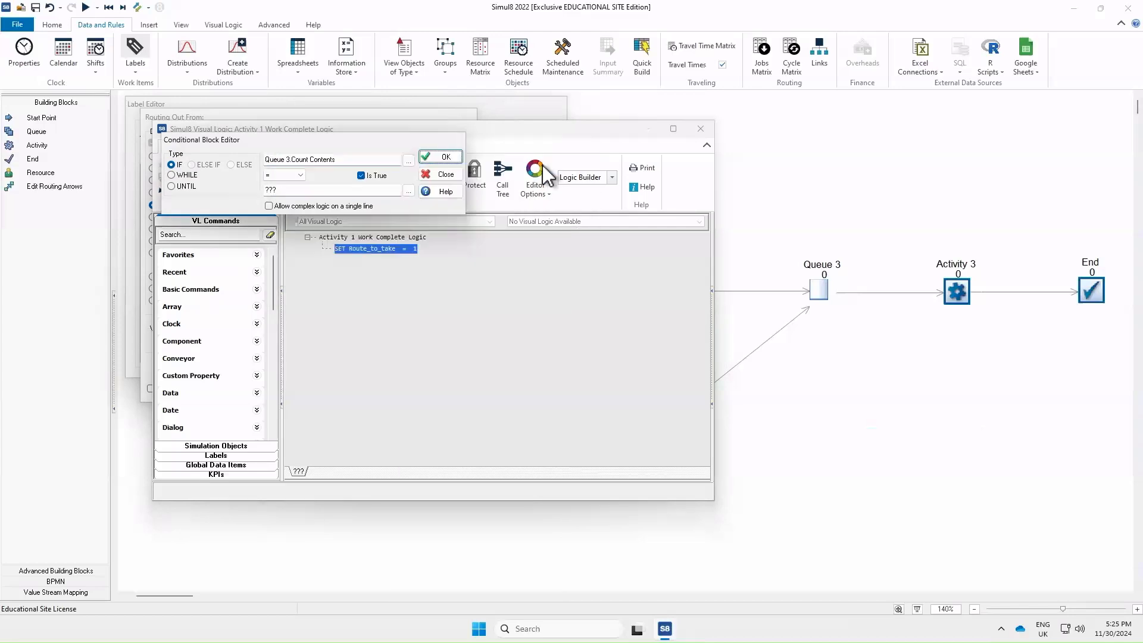
# Set the IF condition's operator to <= and its comparison value to 3
pyautogui.click(293, 178)
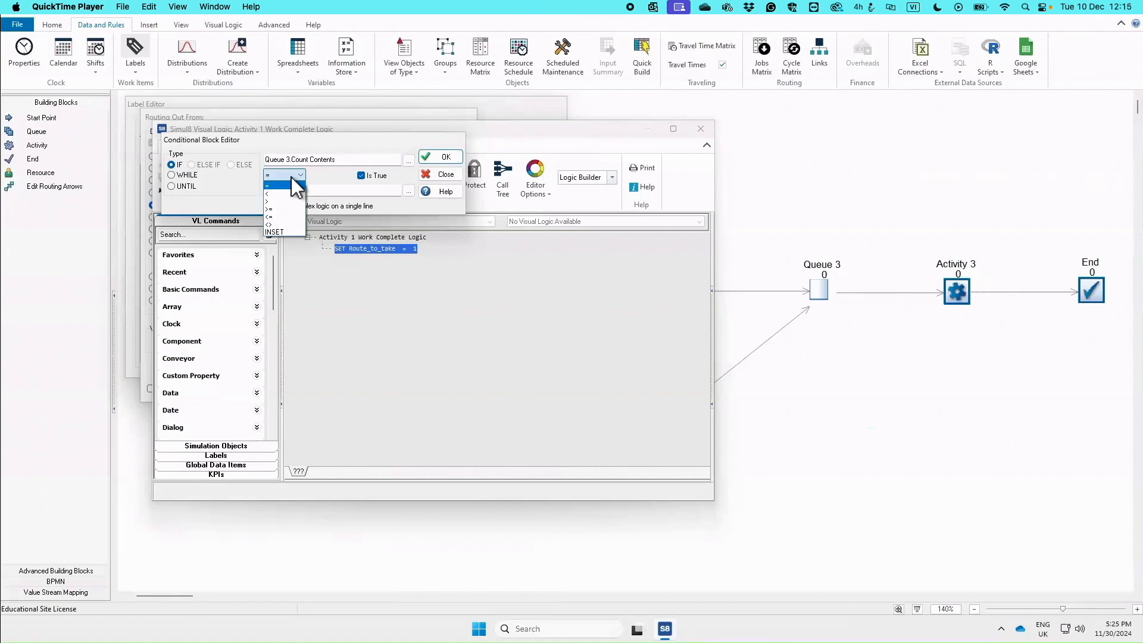
pyautogui.click(280, 217)
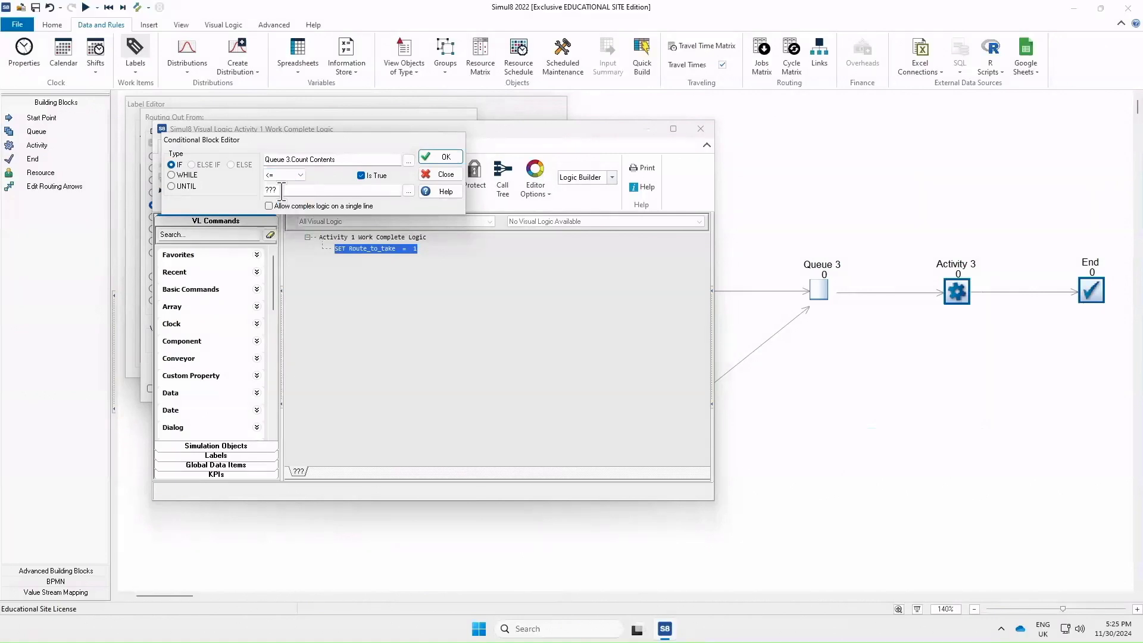
pyautogui.click(283, 191)
pyautogui.moveTo(282, 191); pyautogui.dragTo(238, 188)
pyautogui.write('3')
pyautogui.click(441, 157)
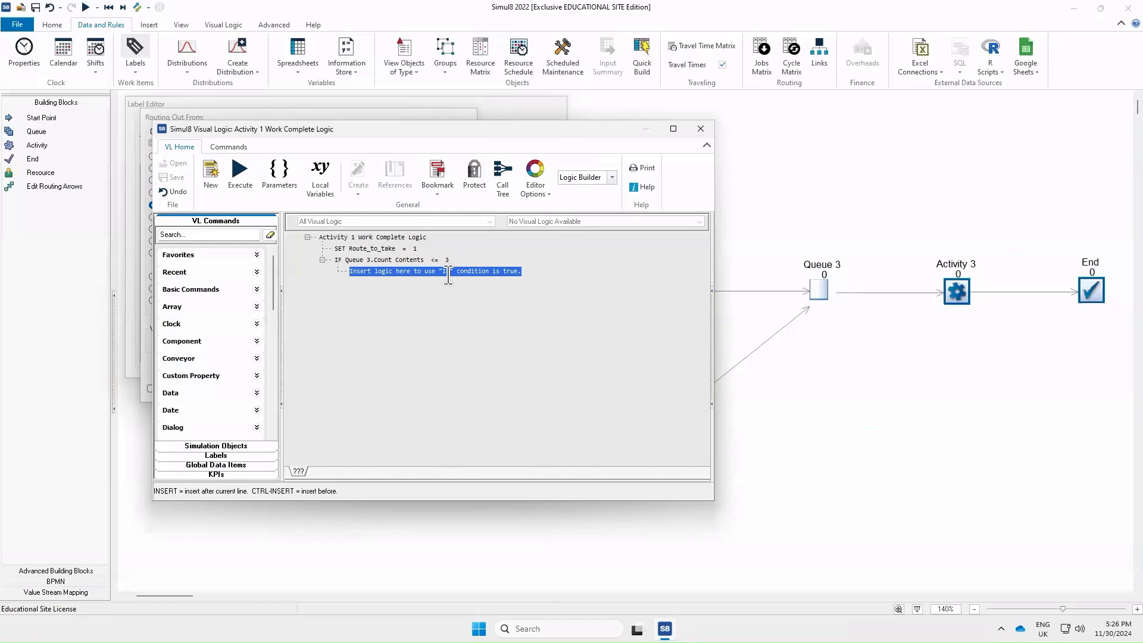
# Inside the Queue 3 IF block, insert a nested IF testing Queue 2's Count Contents
pyautogui.rightClick(447, 273)
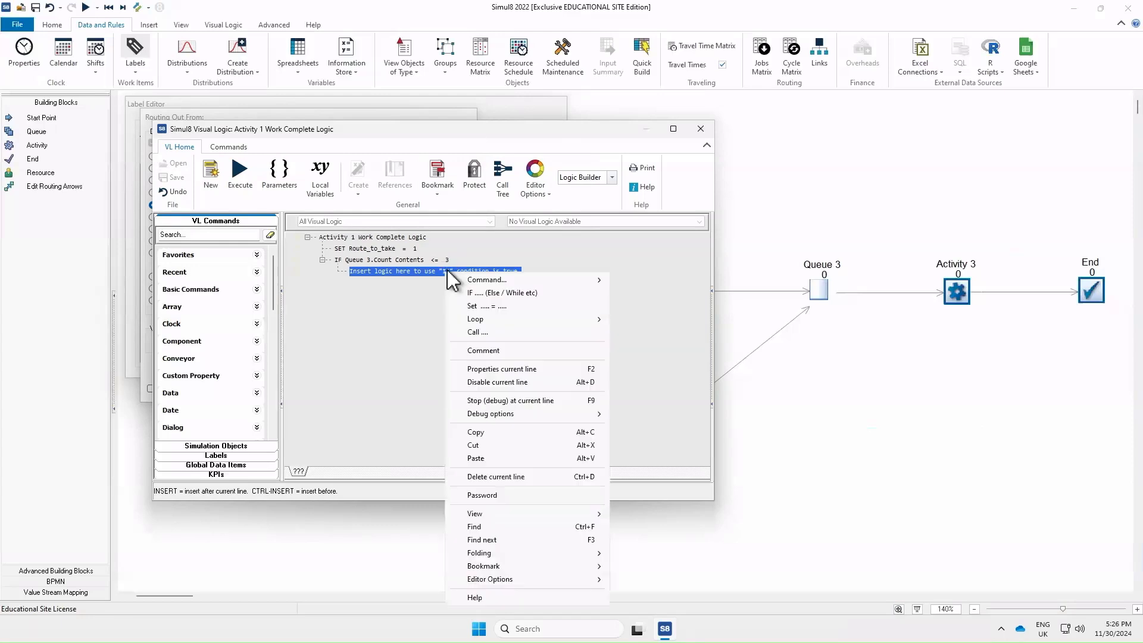
pyautogui.click(519, 293)
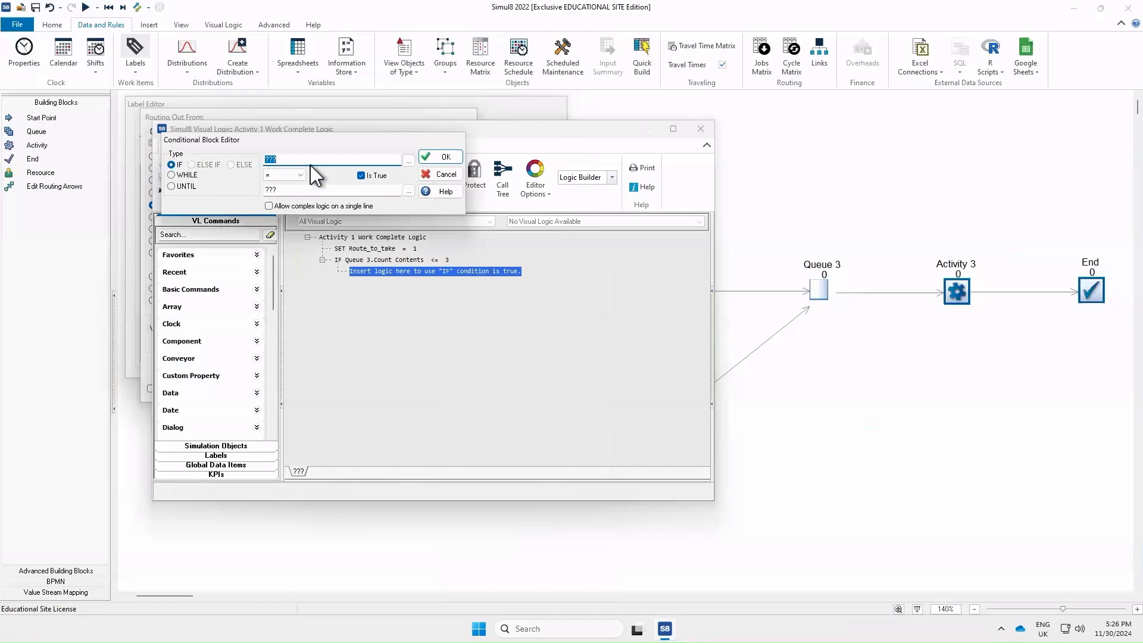
pyautogui.click(408, 161)
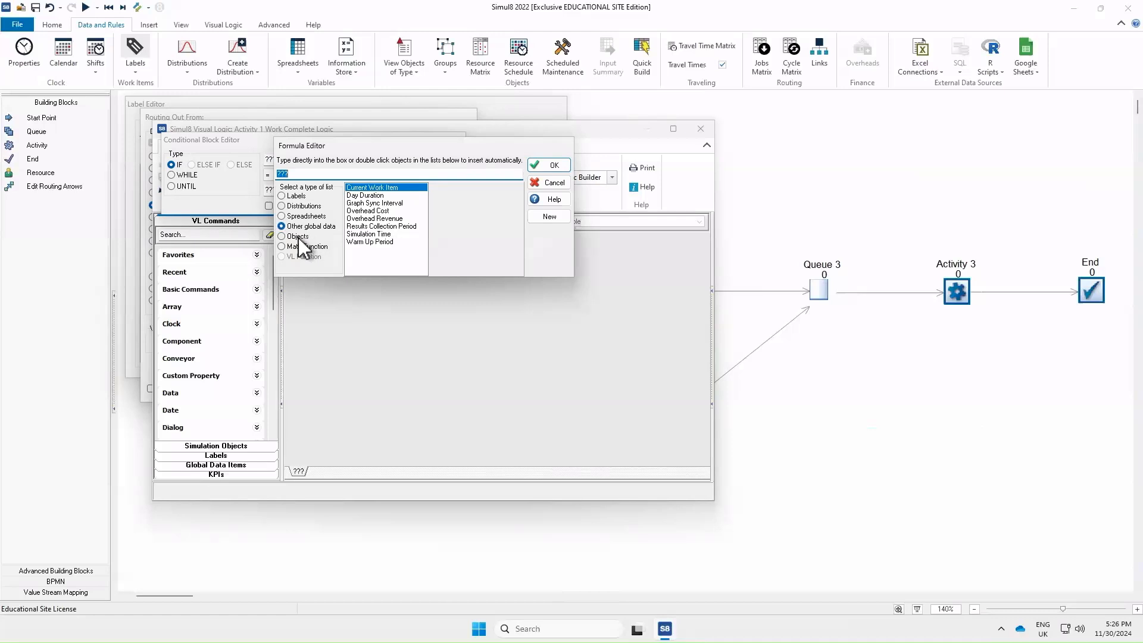
pyautogui.click(299, 237)
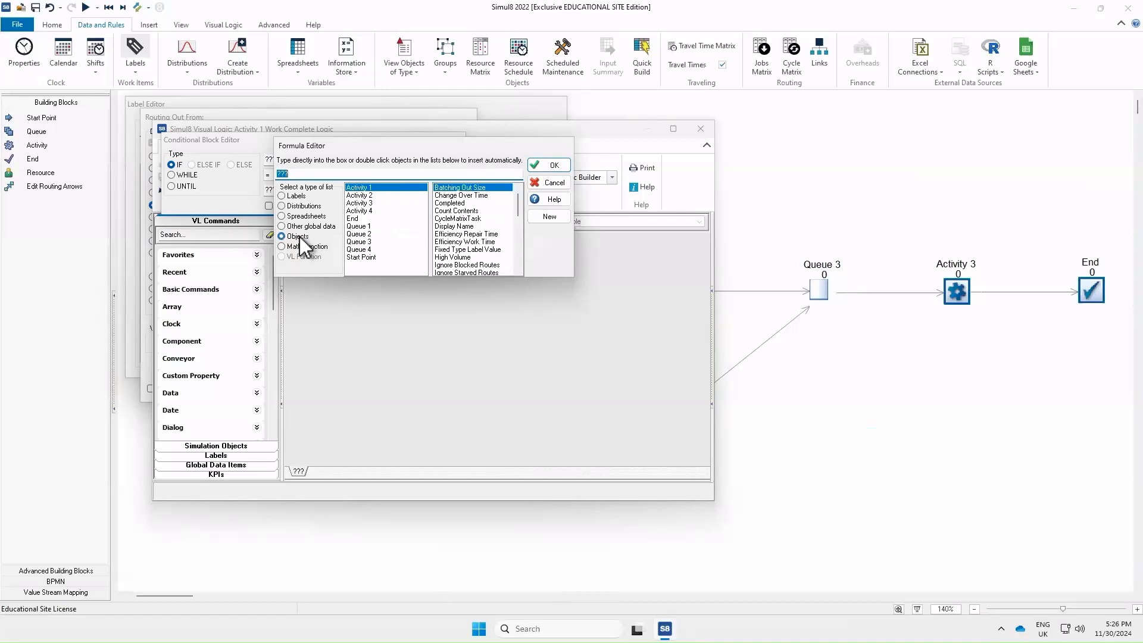
pyautogui.click(370, 234)
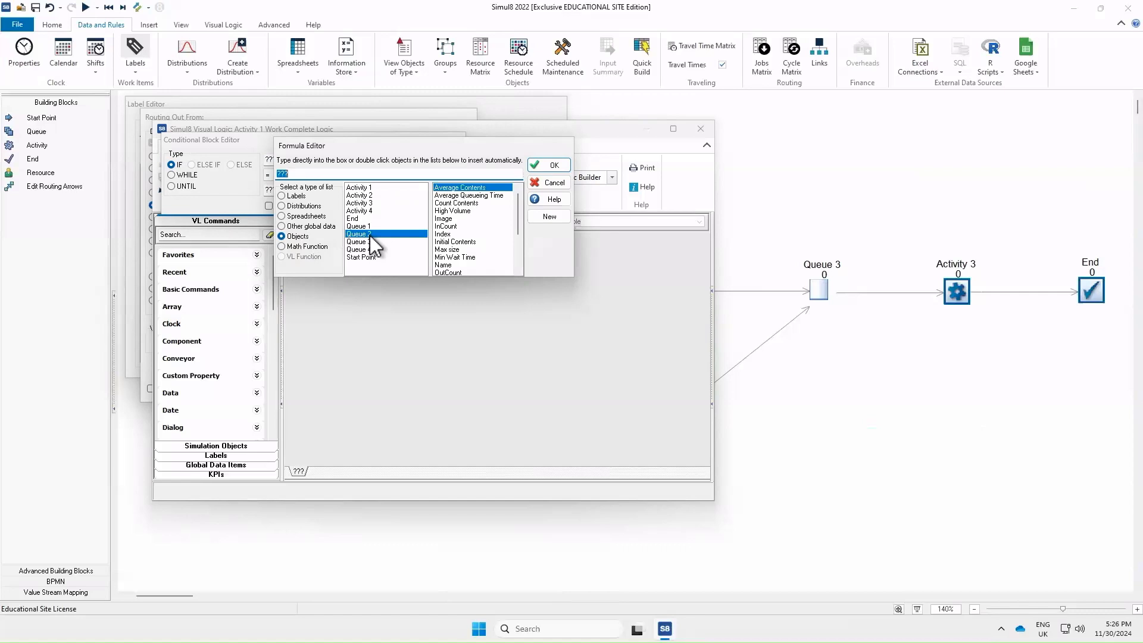
pyautogui.click(476, 204)
pyautogui.doubleClick(476, 204)
pyautogui.click(549, 165)
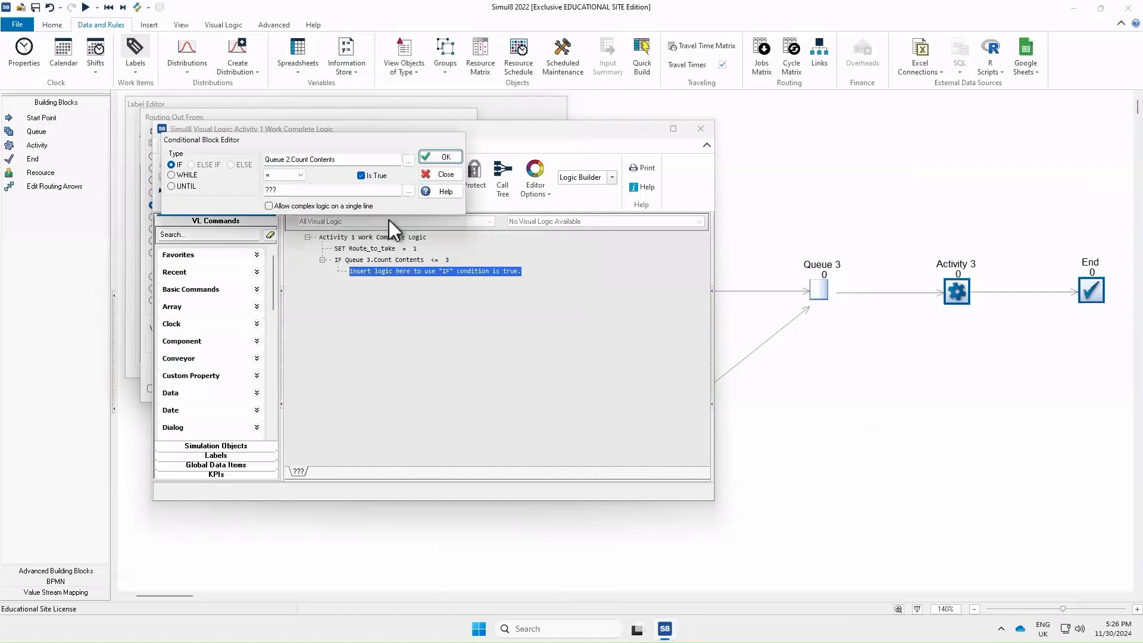
# Set the nested IF's operator to > and its comparison value to 3
pyautogui.click(283, 176)
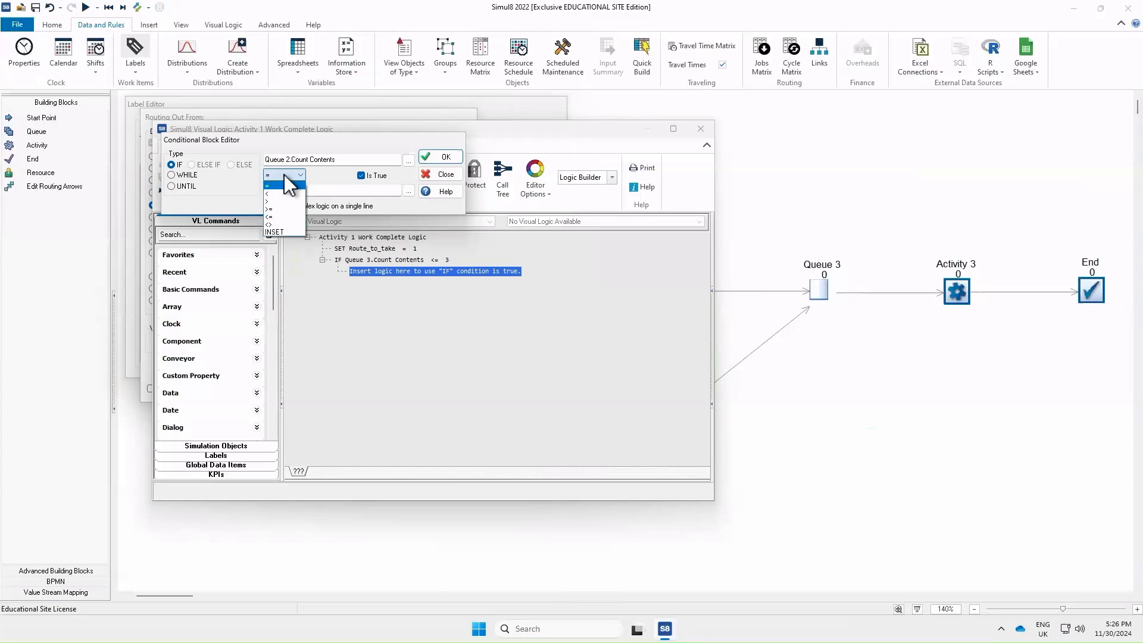
pyautogui.click(285, 201)
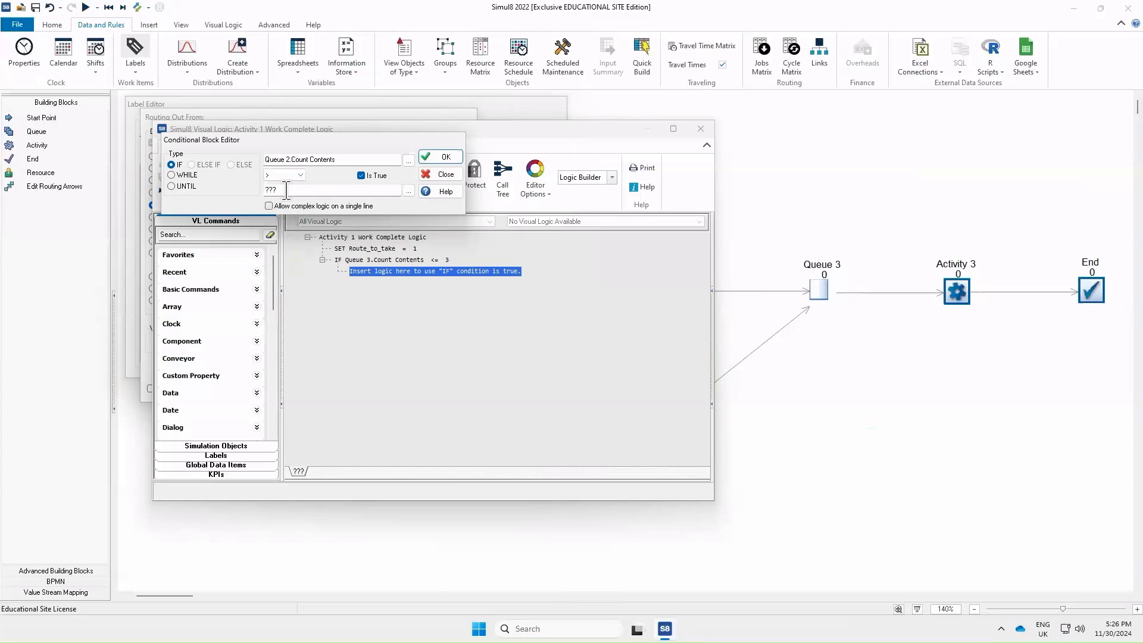
pyautogui.click(287, 190)
pyautogui.write('3')
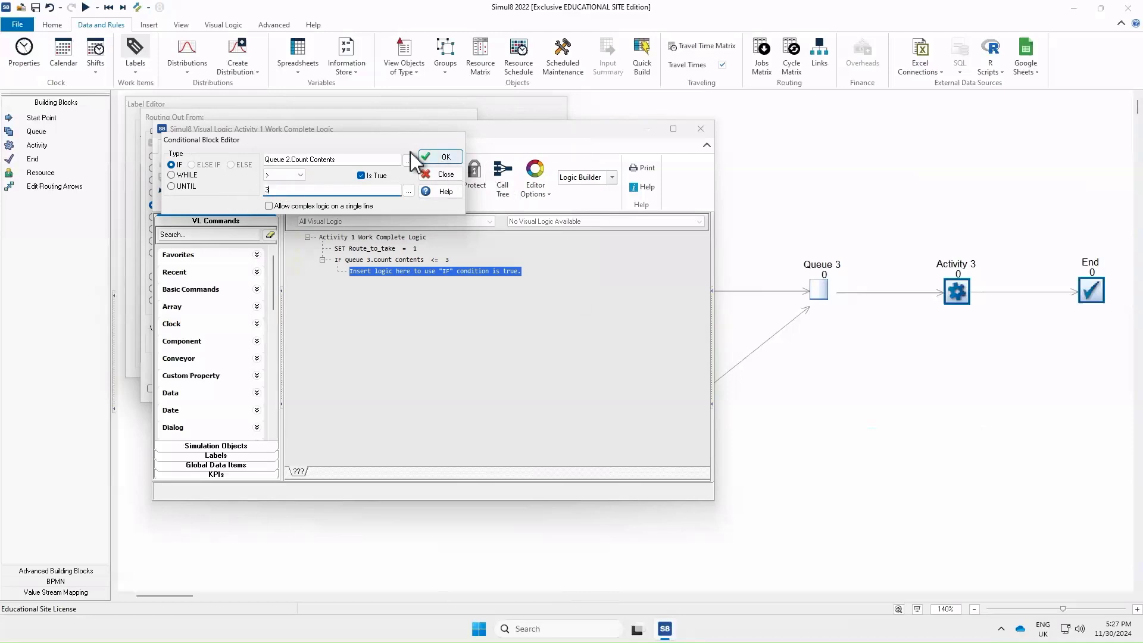
pyautogui.click(440, 157)
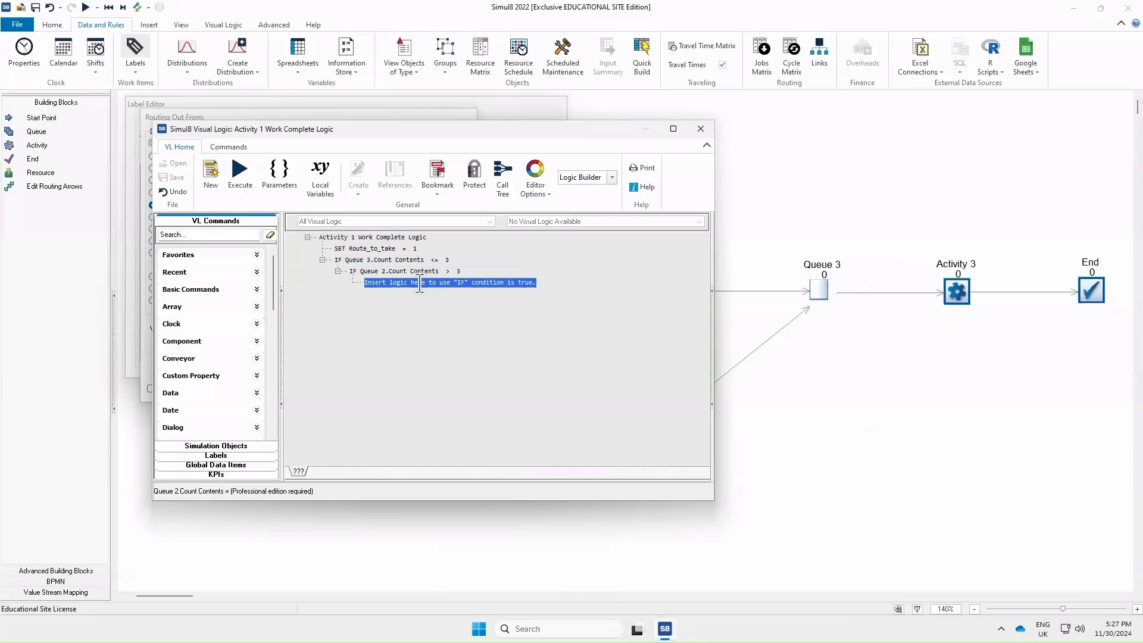
# Inside the nested IF, insert a SET line so it reads SET Route_to_take = 2
pyautogui.rightClick(467, 282)
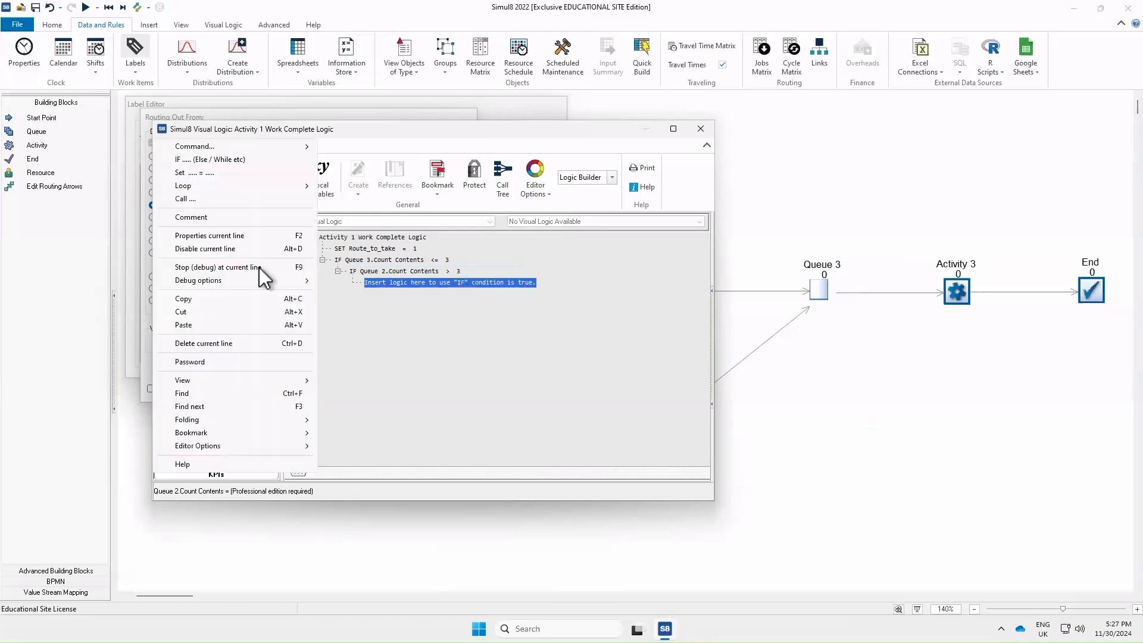
pyautogui.click(192, 173)
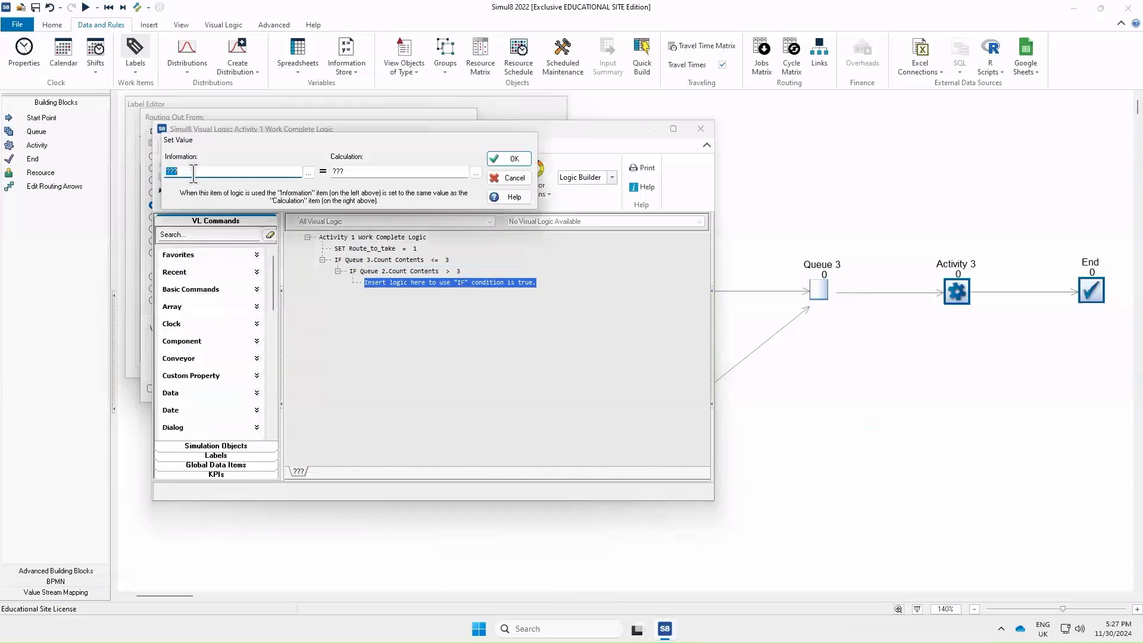
pyautogui.click(308, 172)
pyautogui.click(296, 196)
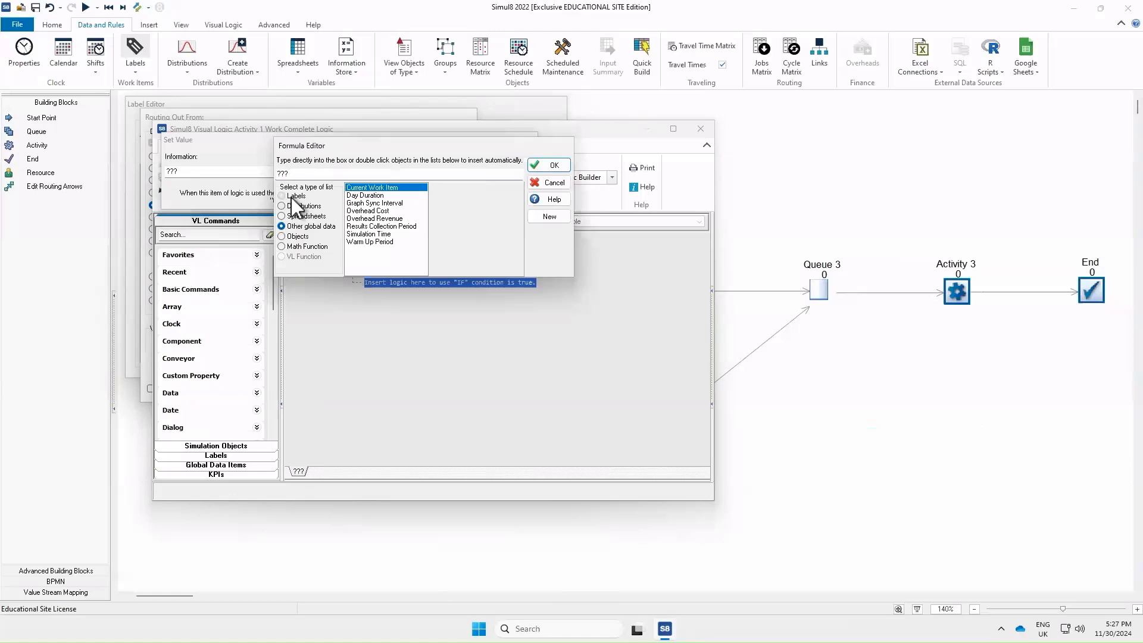
pyautogui.doubleClick(370, 187)
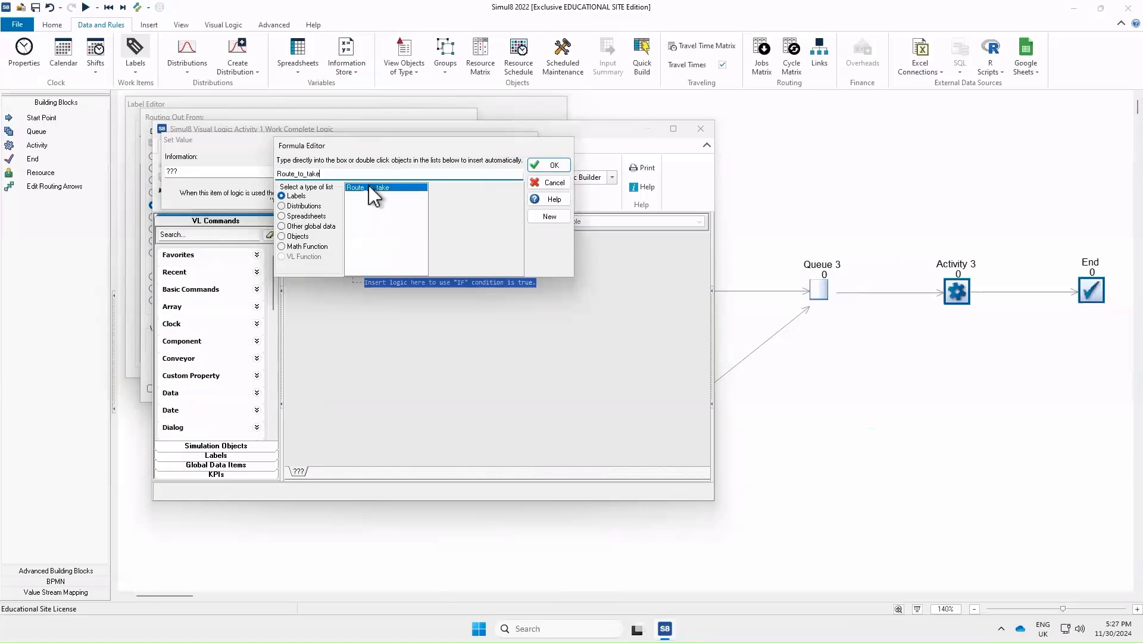
pyautogui.click(547, 167)
pyautogui.doubleClick(338, 172)
pyautogui.write('2')
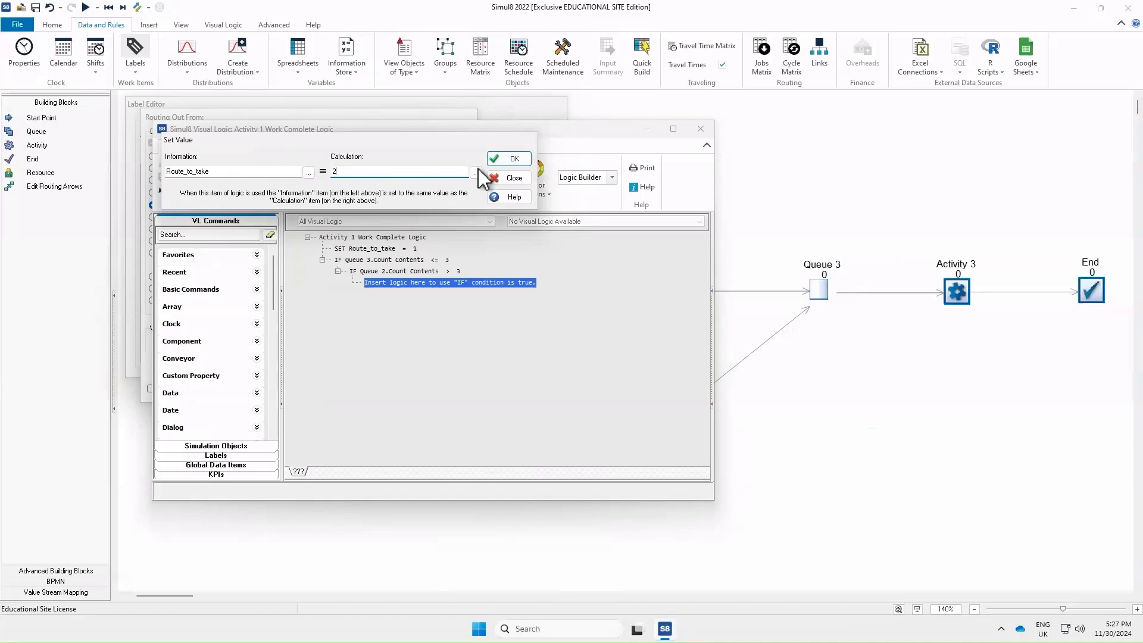
pyautogui.click(510, 160)
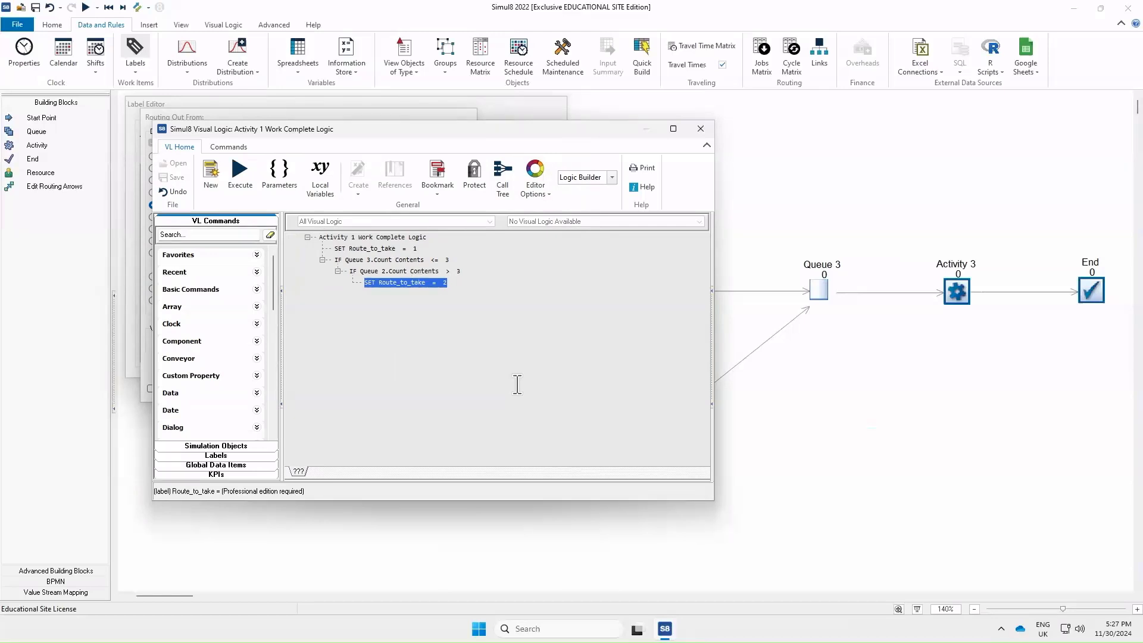
# Close the visual logic editor and confirm the routing and Label Editor dialogs
pyautogui.click(700, 129)
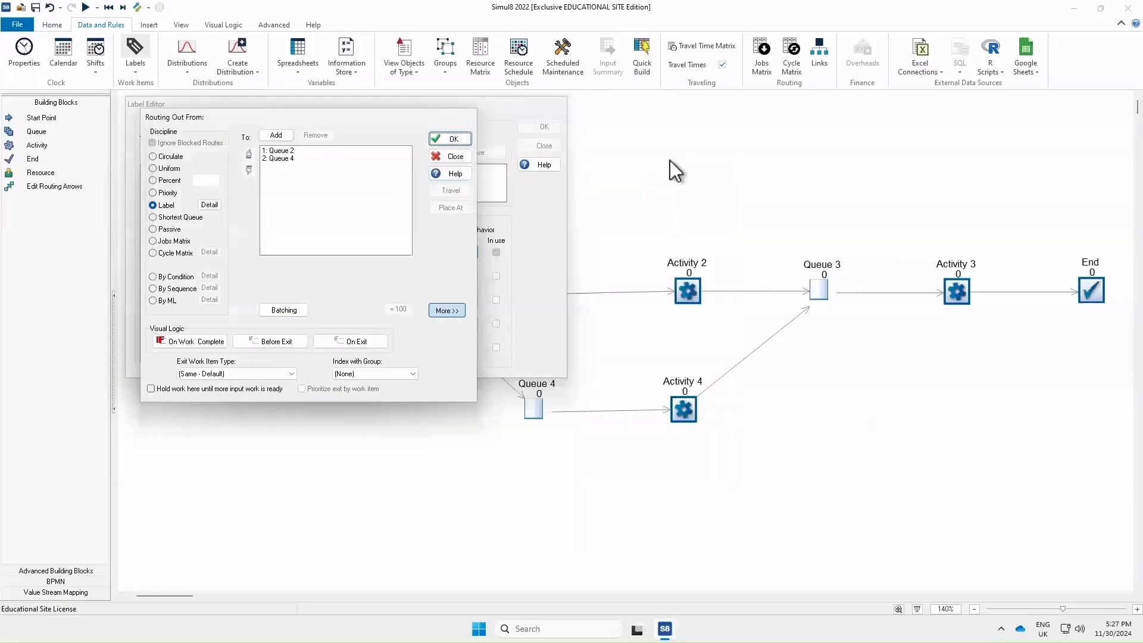
pyautogui.click(463, 136)
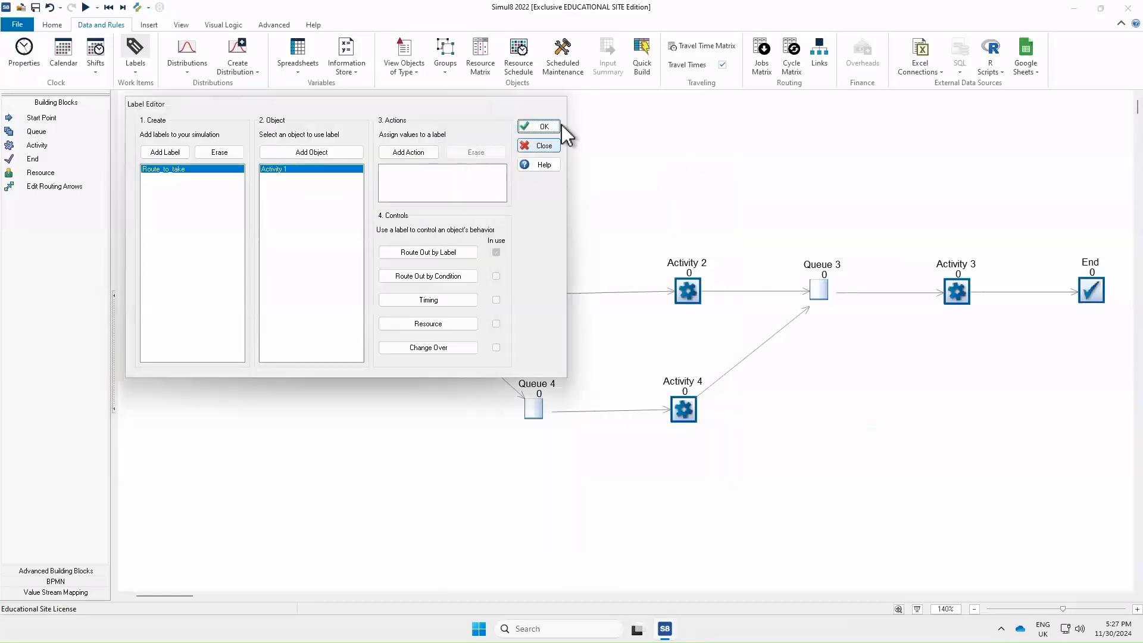
pyautogui.click(534, 126)
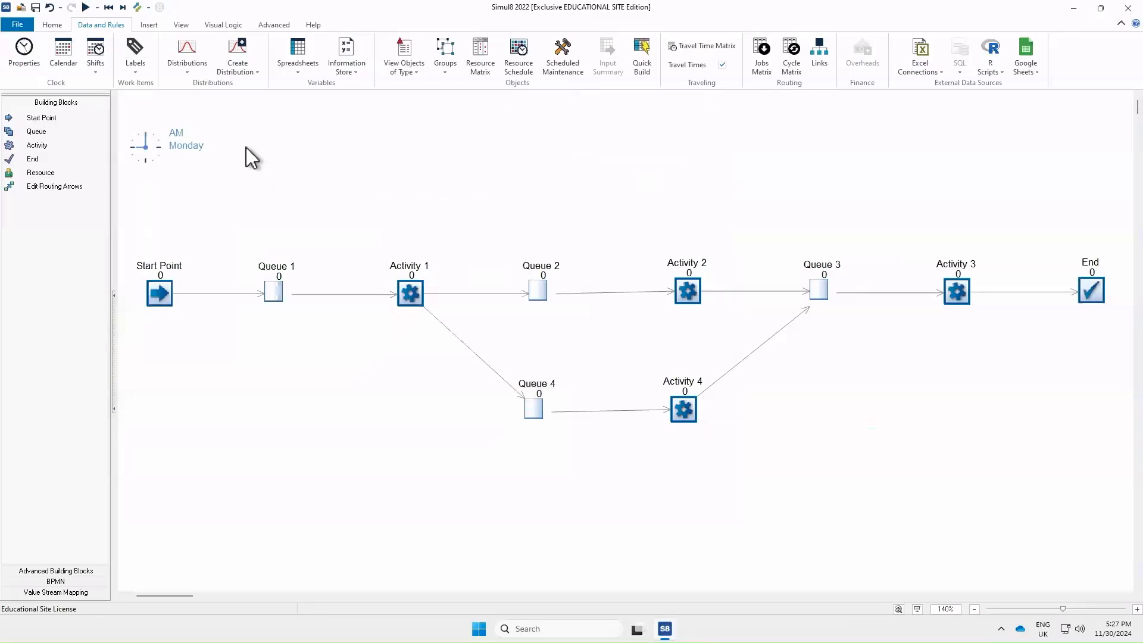
# Run the simulation and inspect Activity 3's utilization chart
pyautogui.click(84, 8)
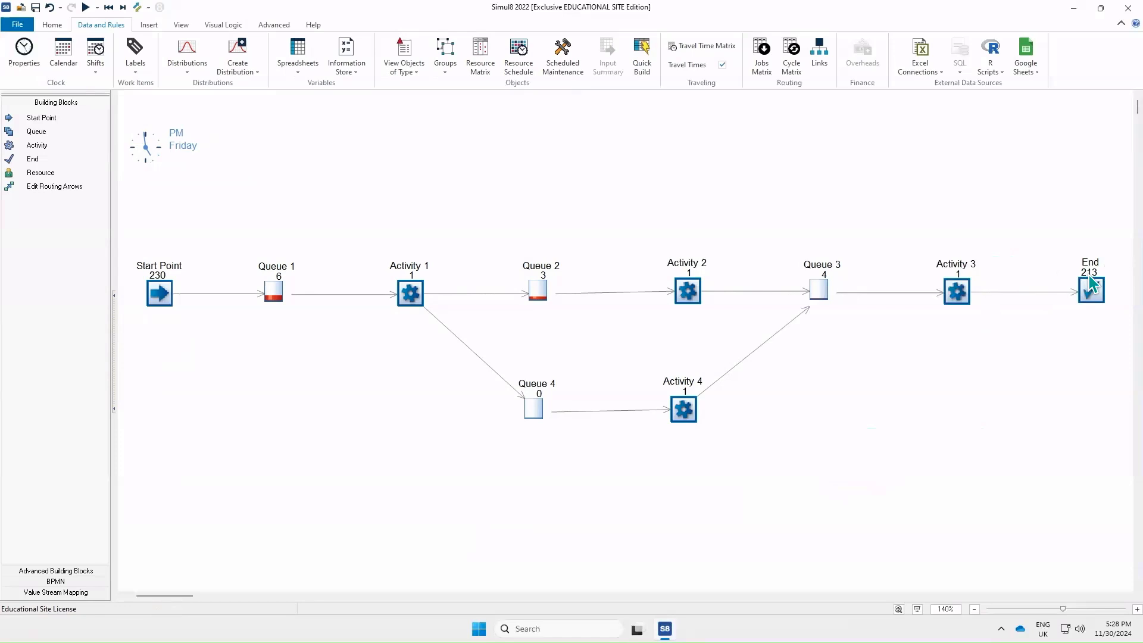
pyautogui.click(1045, 288)
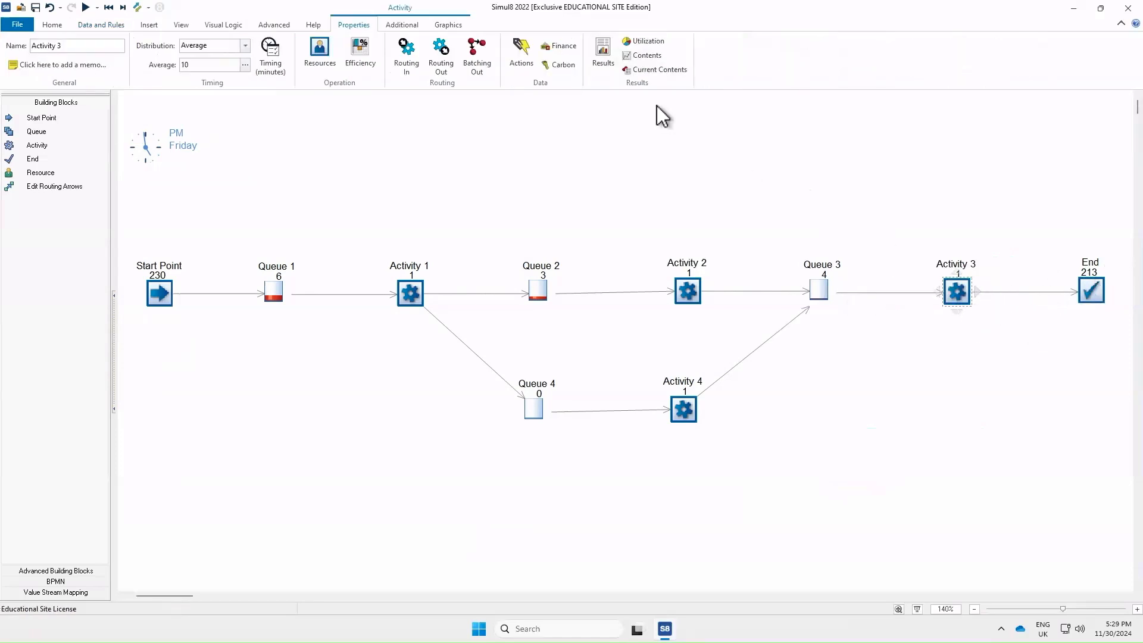
pyautogui.click(645, 41)
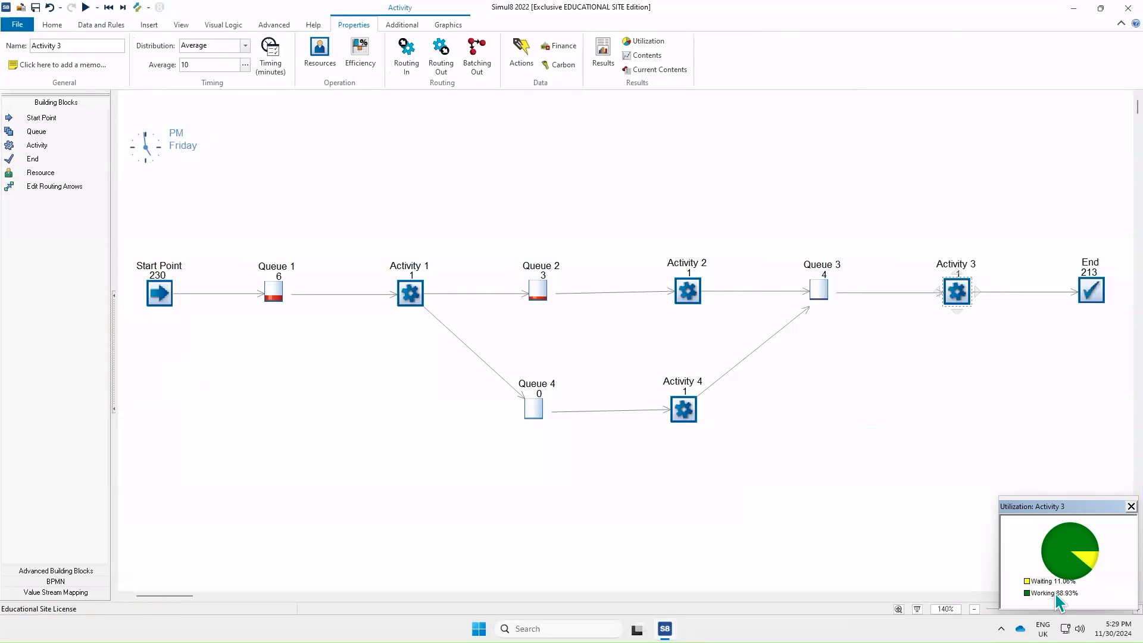
pyautogui.click(1132, 506)
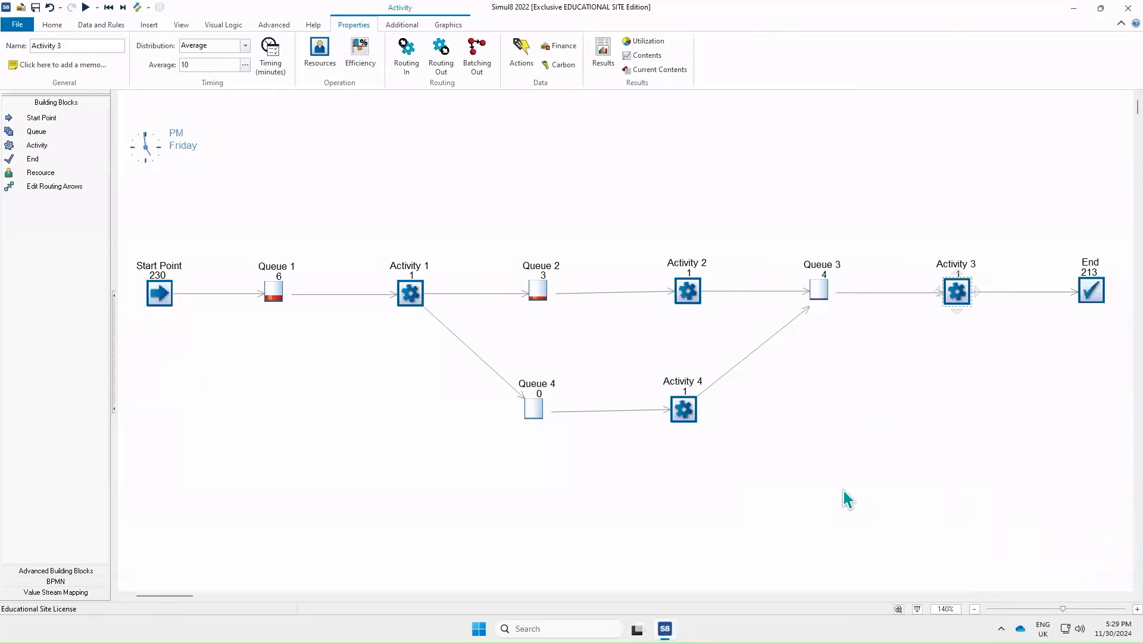
# Delete Queue 4 and Activity 4 from the model and run the simulation again
pyautogui.moveTo(869, 499); pyautogui.dragTo(404, 339)
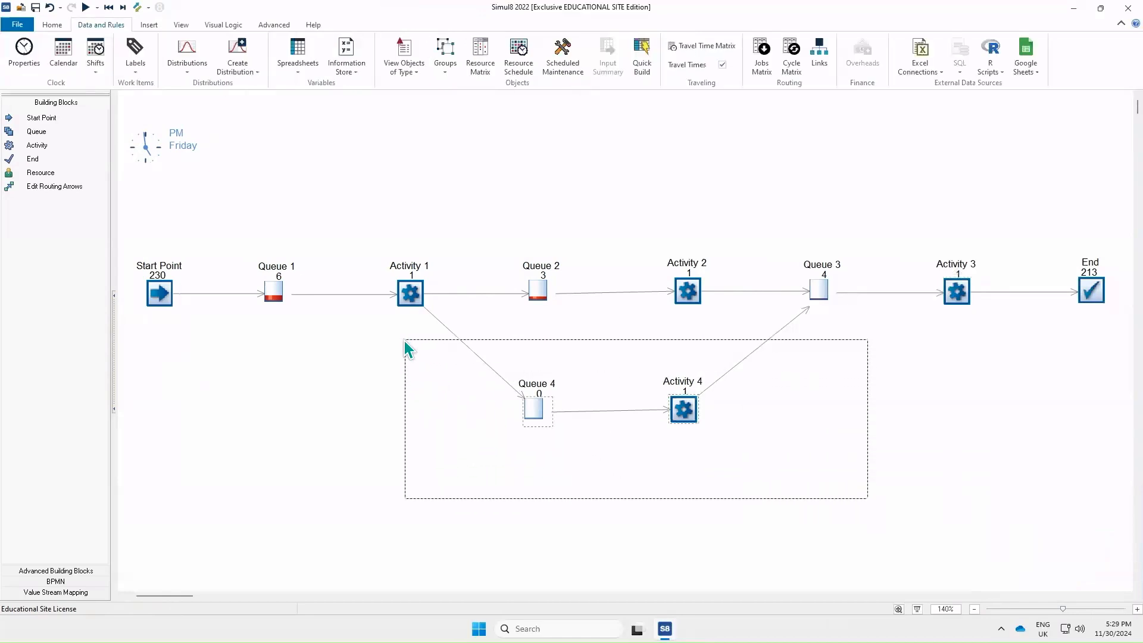
pyautogui.press('Delete')
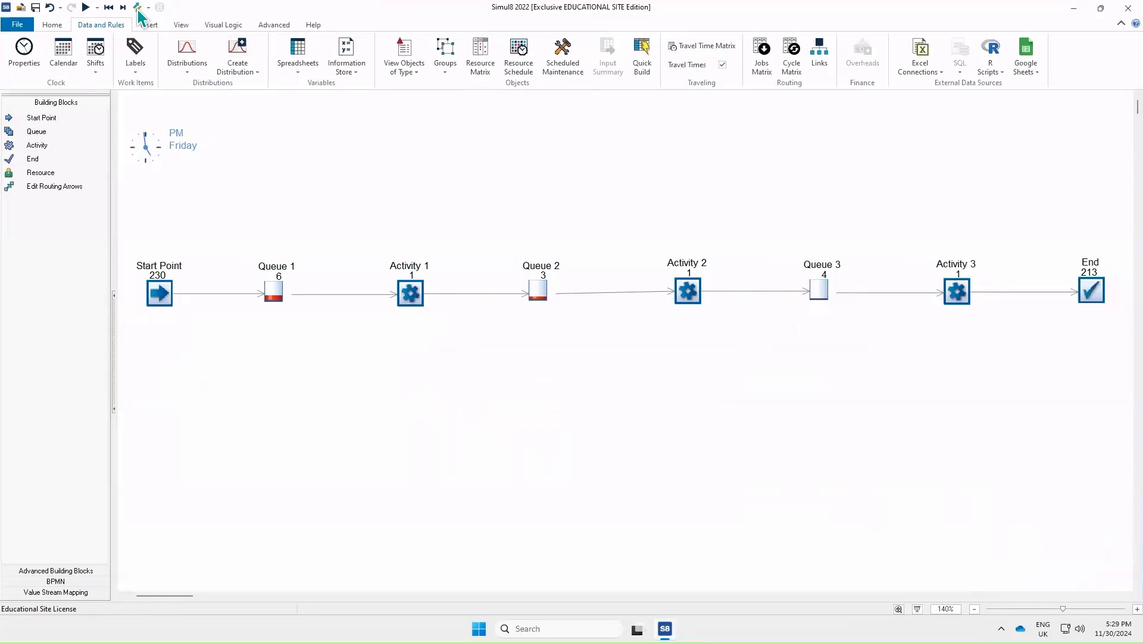
pyautogui.click(82, 8)
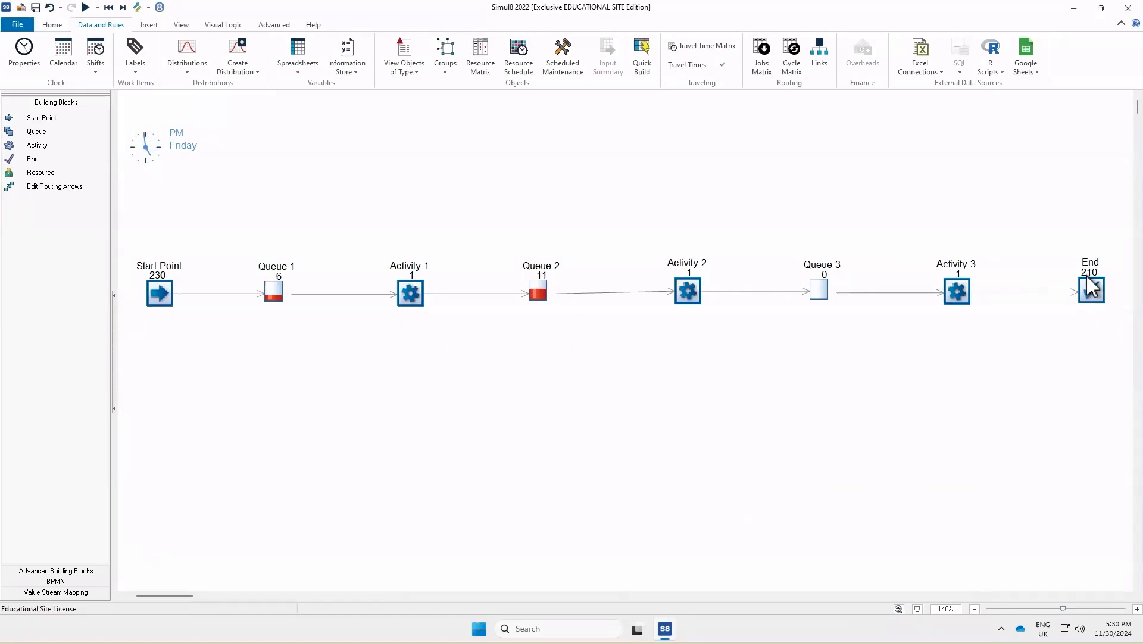
# Inspect Activity 3's utilization chart for the reduced model
pyautogui.click(959, 298)
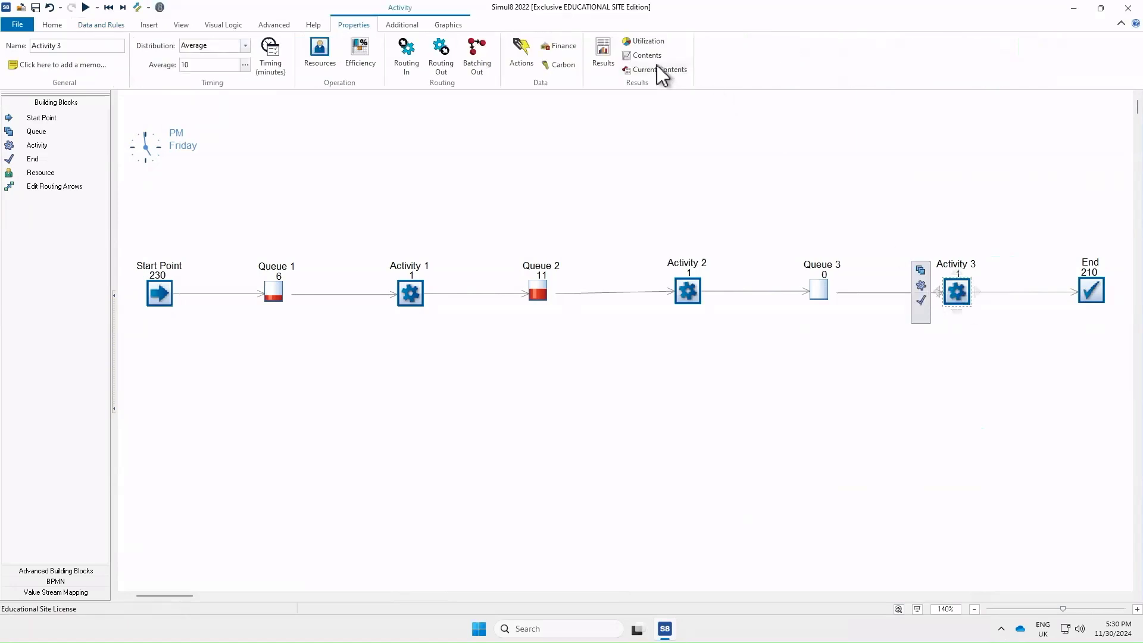
pyautogui.click(655, 42)
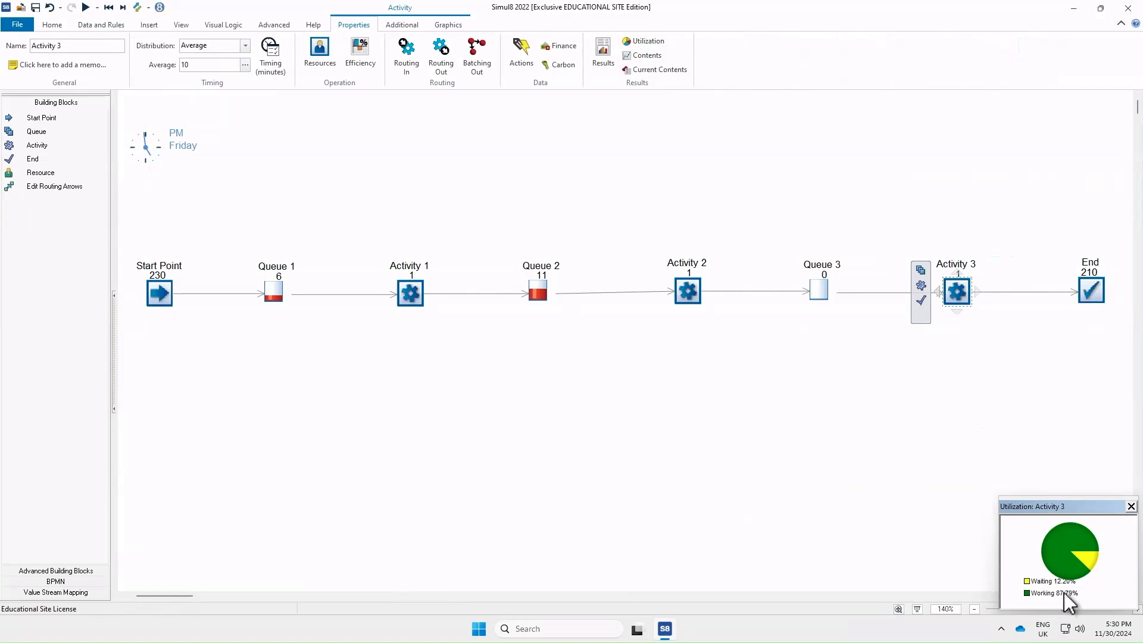
pyautogui.click(1131, 507)
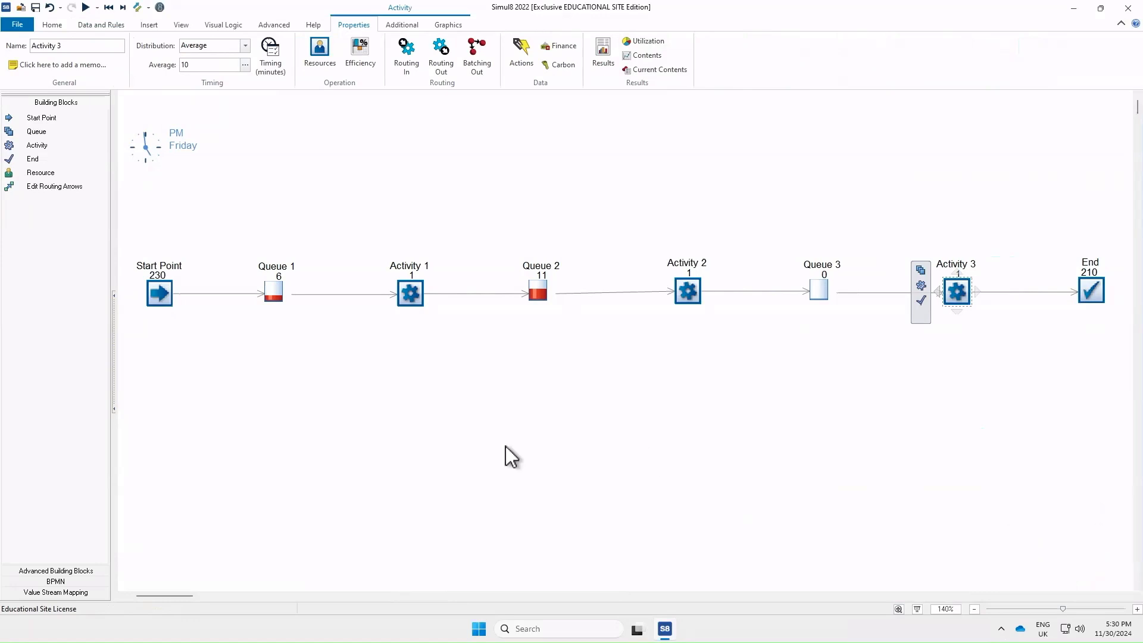
pyautogui.click(508, 490)
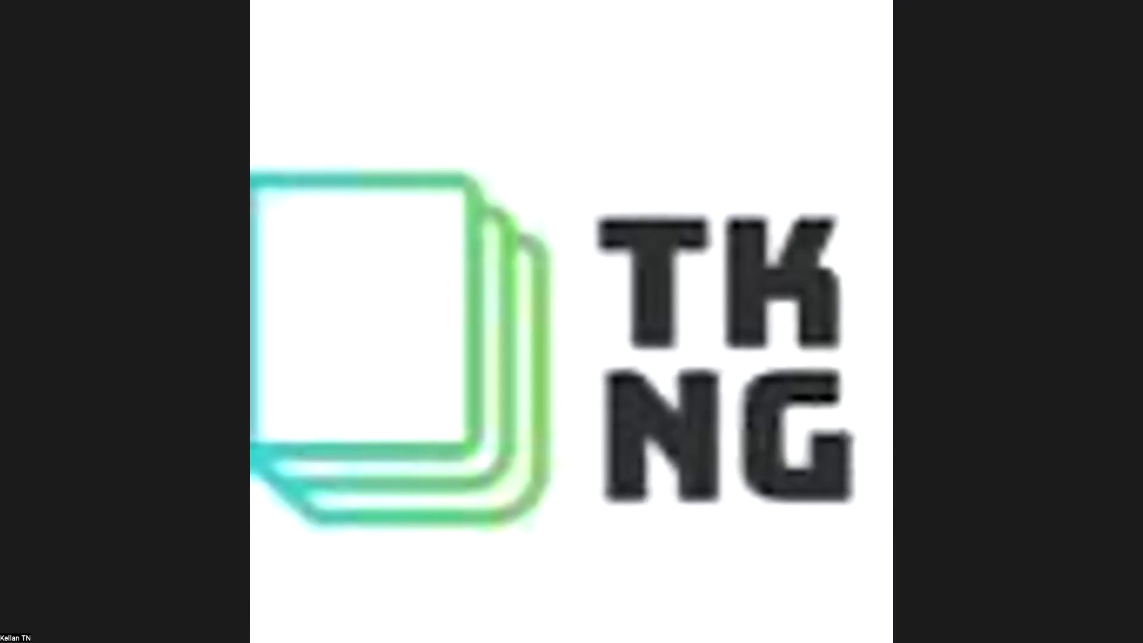